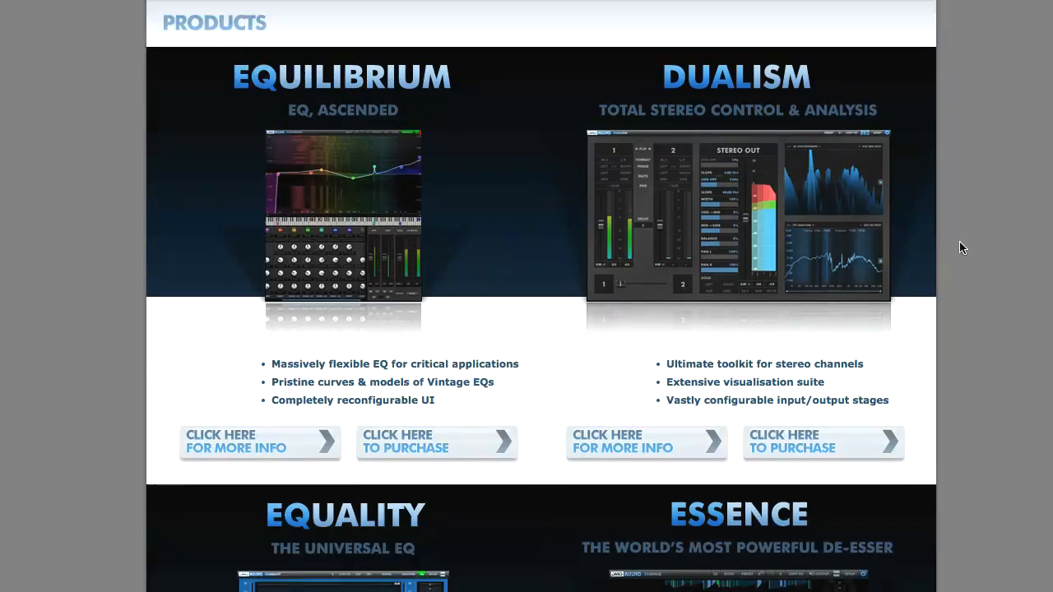
Step: Find Compassion among the products on the DMG Audio website and open its product page
scroll(960, 241, down, 5)
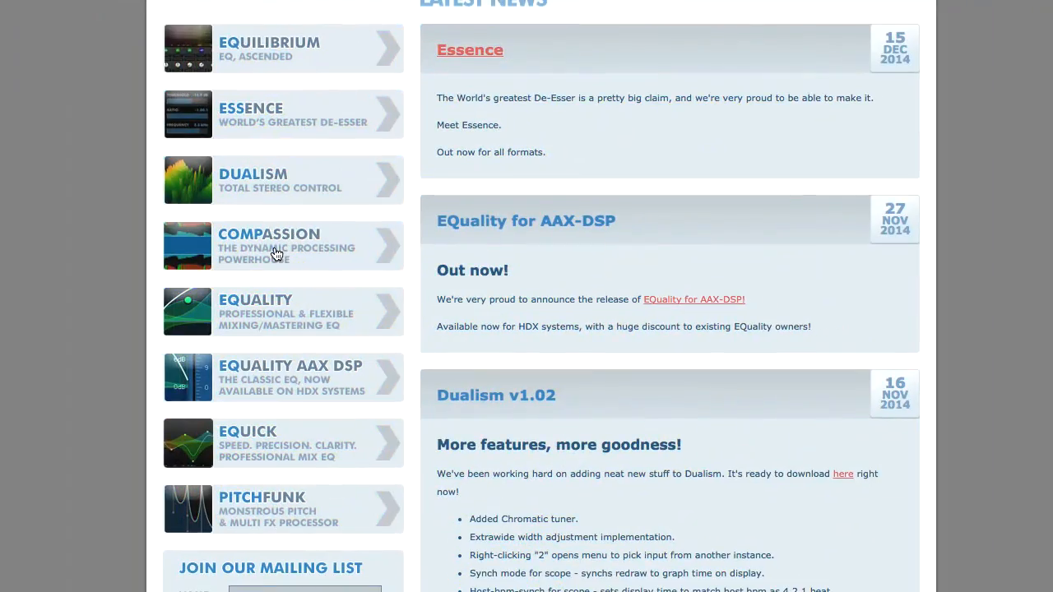
click(277, 254)
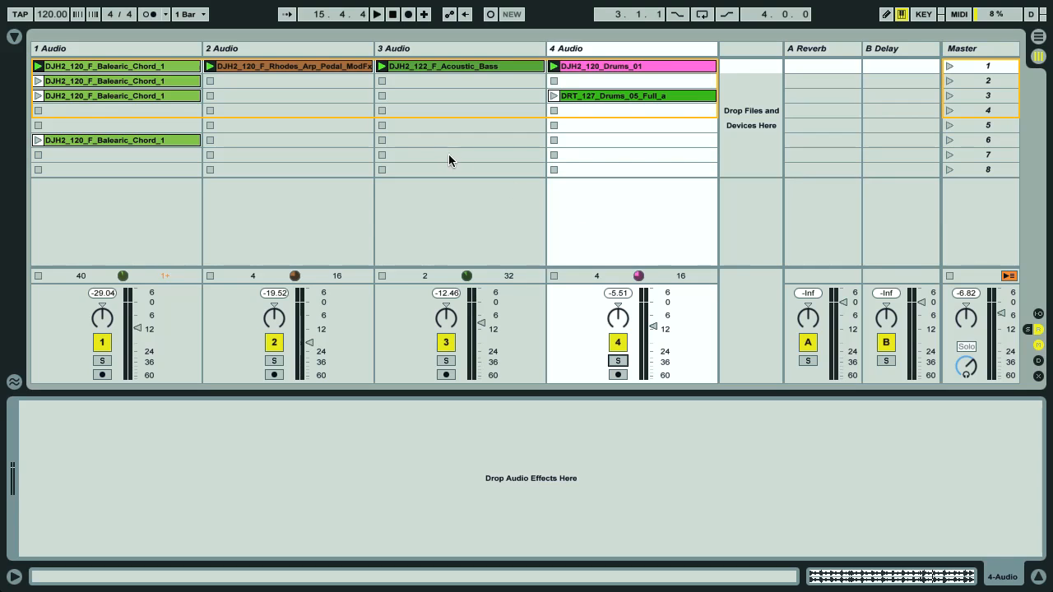
Step: Switch to Ableton Live, start playback and solo the drum track 4 Audio
key(space)
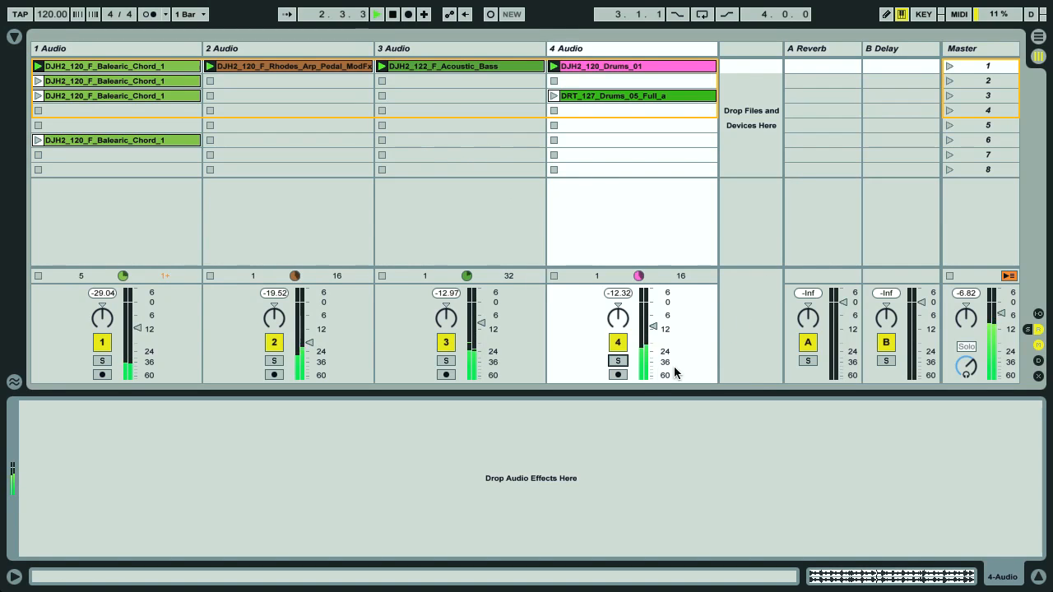
click(614, 361)
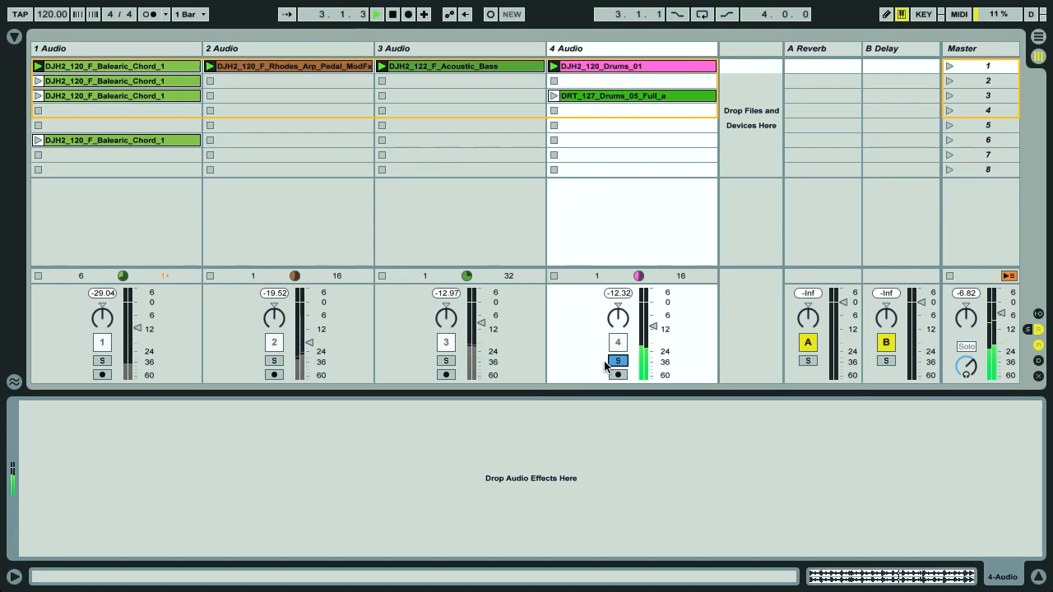
Step: Load the DMG Audio Compassion plug-in onto the 4 Audio track and reveal the session clips around its window
click(14, 36)
double_click(200, 343)
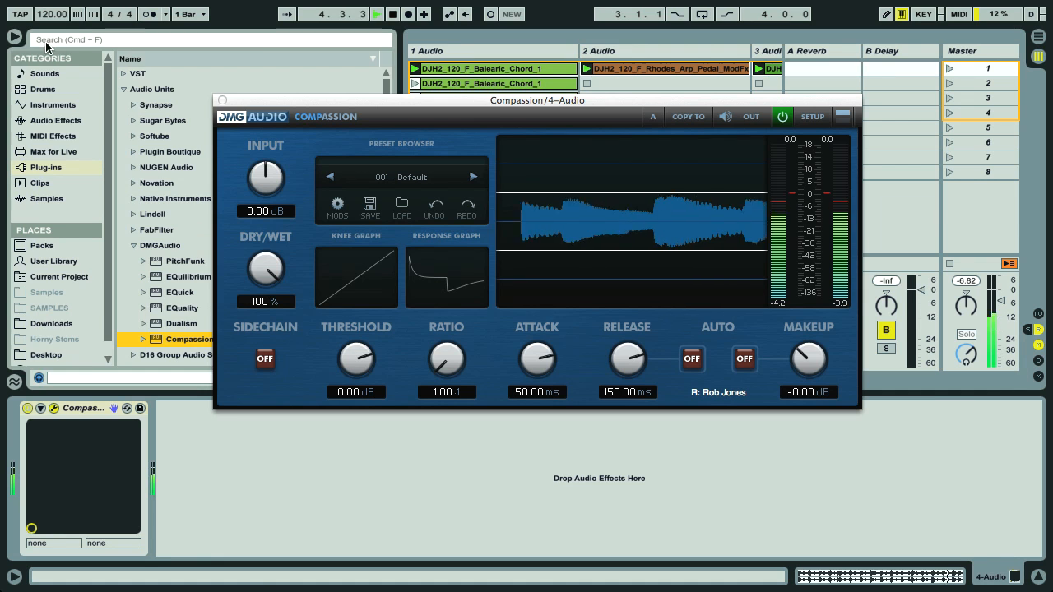
key(super+alt+b)
drag(245, 105, 264, 126)
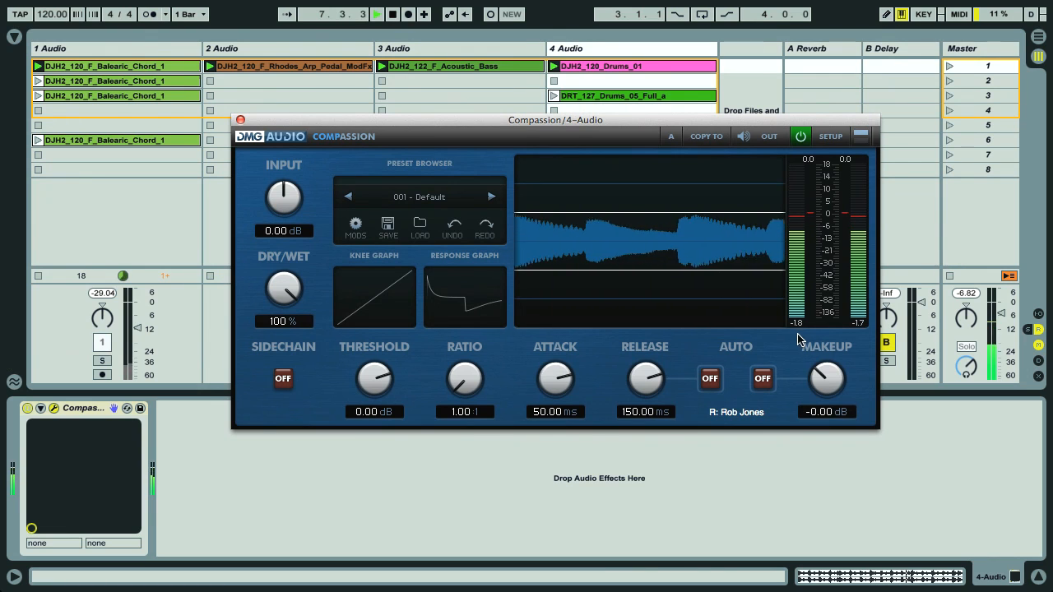
Step: Lower the compressor's threshold to -20.80 dB and raise its ratio to 3.73:1
mouse_move(374, 379)
mouse_down()
mouse_move(375, 412)
mouse_move(374, 394)
mouse_up()
drag(621, 264, 623, 272)
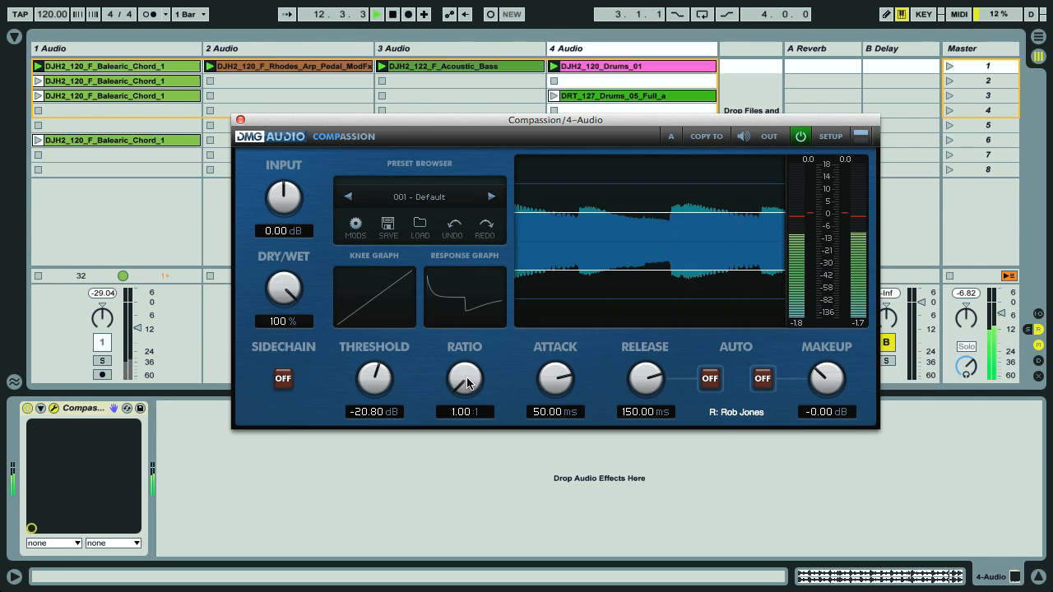
drag(466, 383, 460, 312)
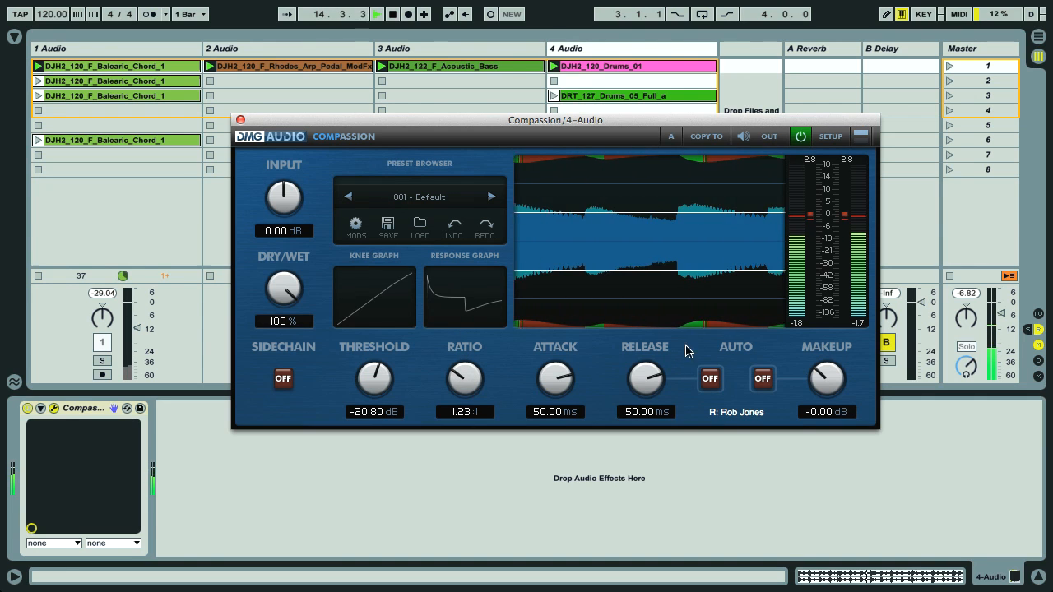
drag(703, 317, 733, 268)
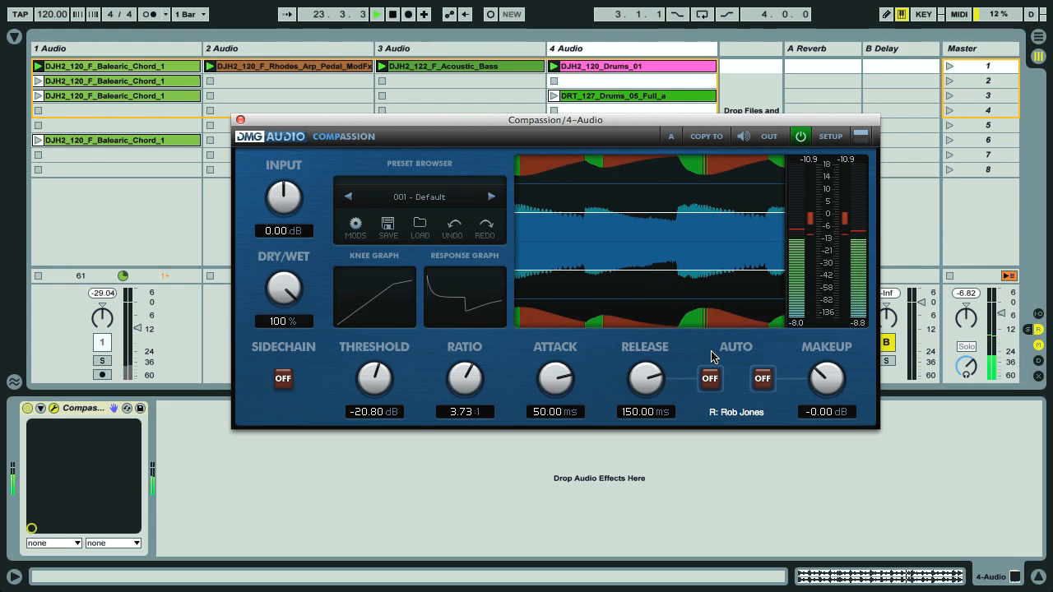
Step: Try a makeup gain of 7.56 dB, reset it to 0.00 dB and turn on automatic makeup gain
drag(831, 393, 824, 370)
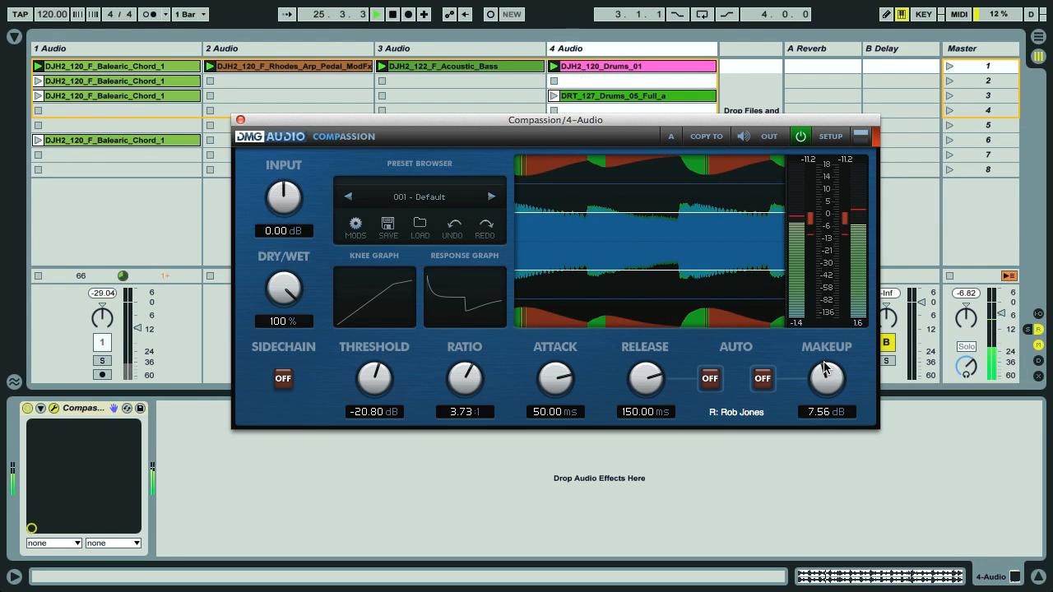
double_click(822, 381)
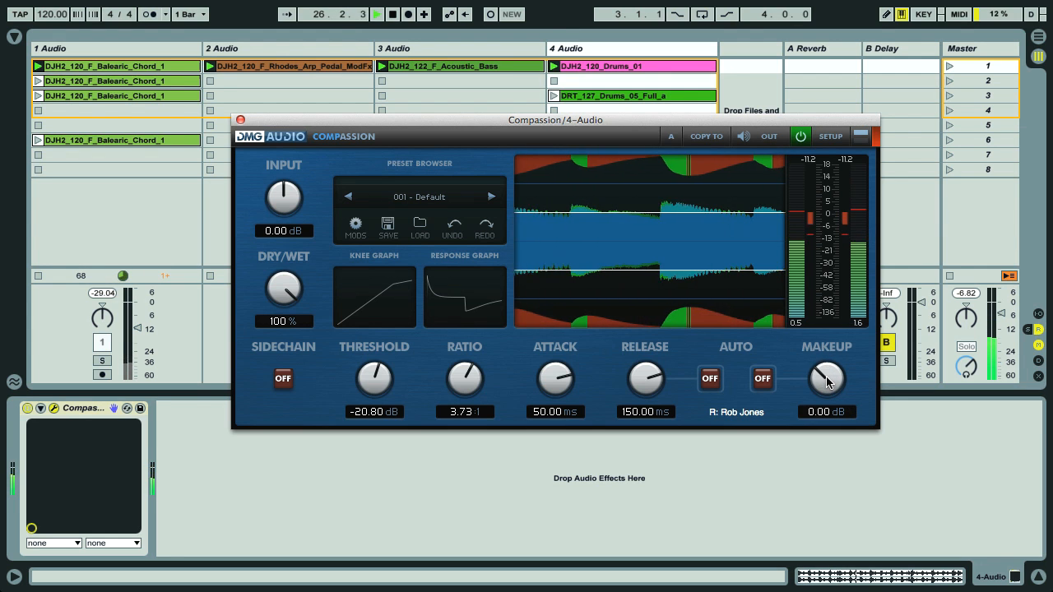
click(765, 381)
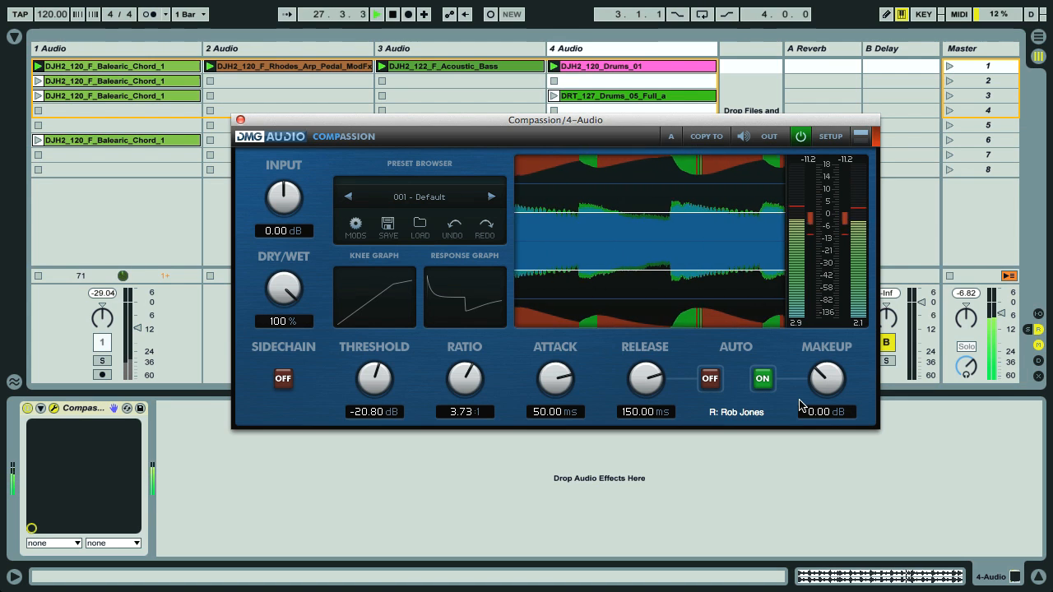
Step: Reduce the ratio to 2.23:1 and toggle the plug-in's bypass to compare the drum sound
drag(466, 384, 466, 398)
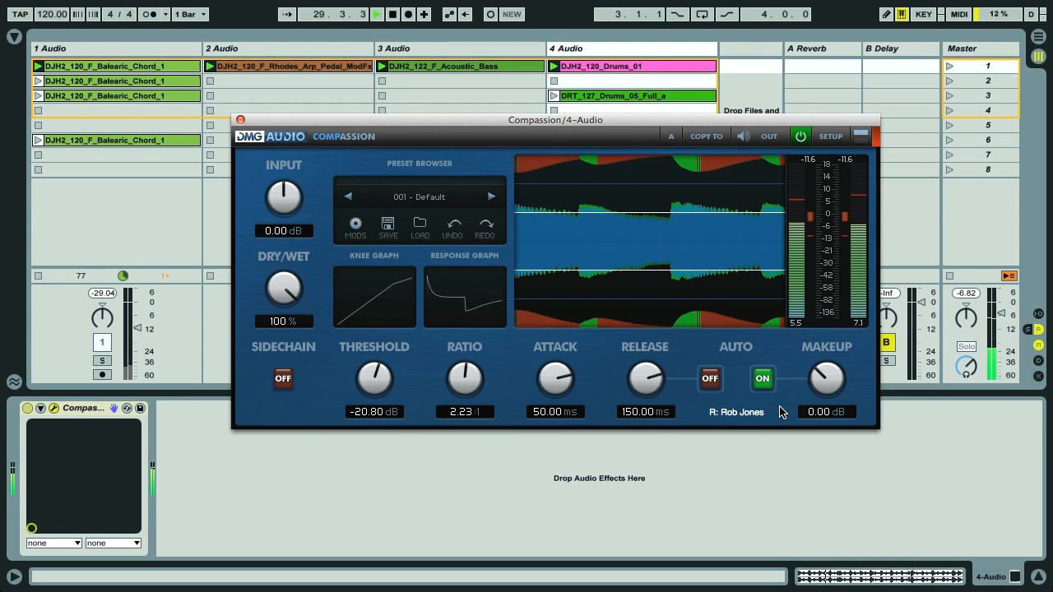
click(800, 138)
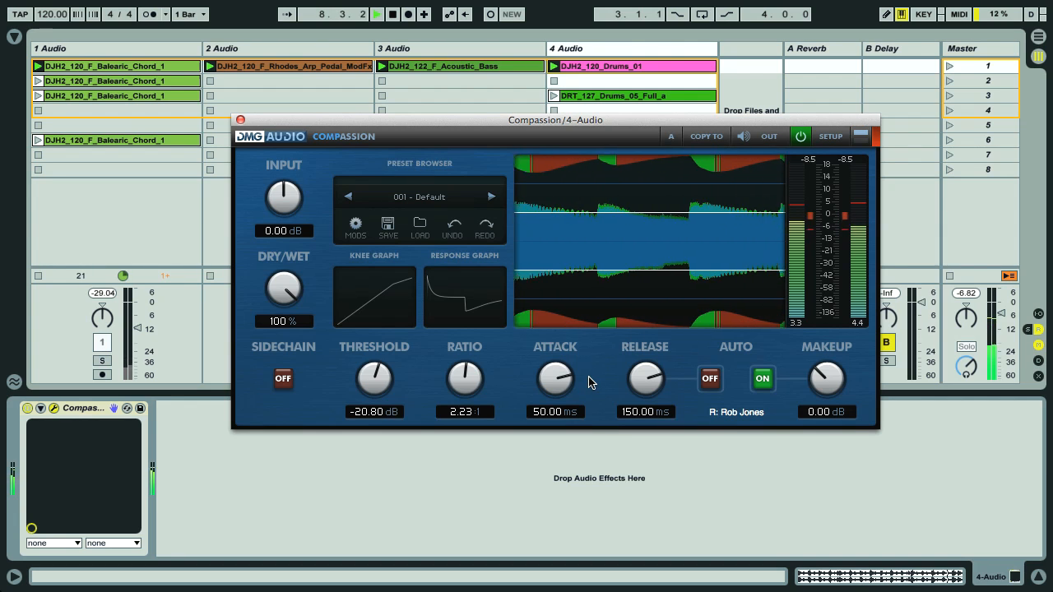
Step: Try an attack of 3.15 ms with a release of 13.73 ms, and restore both to 50 ms and 150 ms
drag(561, 380, 557, 413)
drag(632, 392, 628, 410)
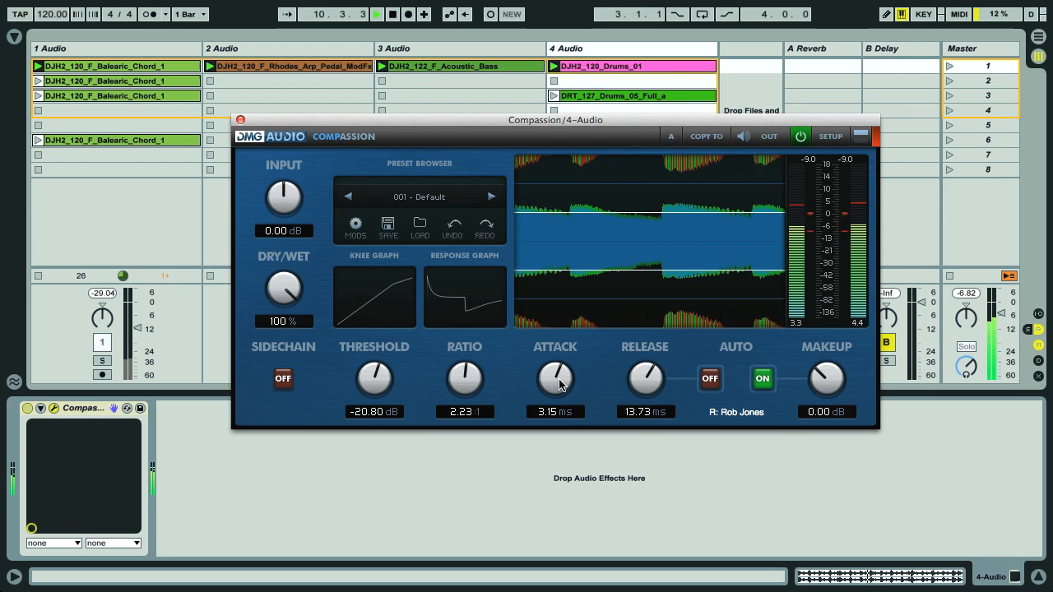
double_click(643, 381)
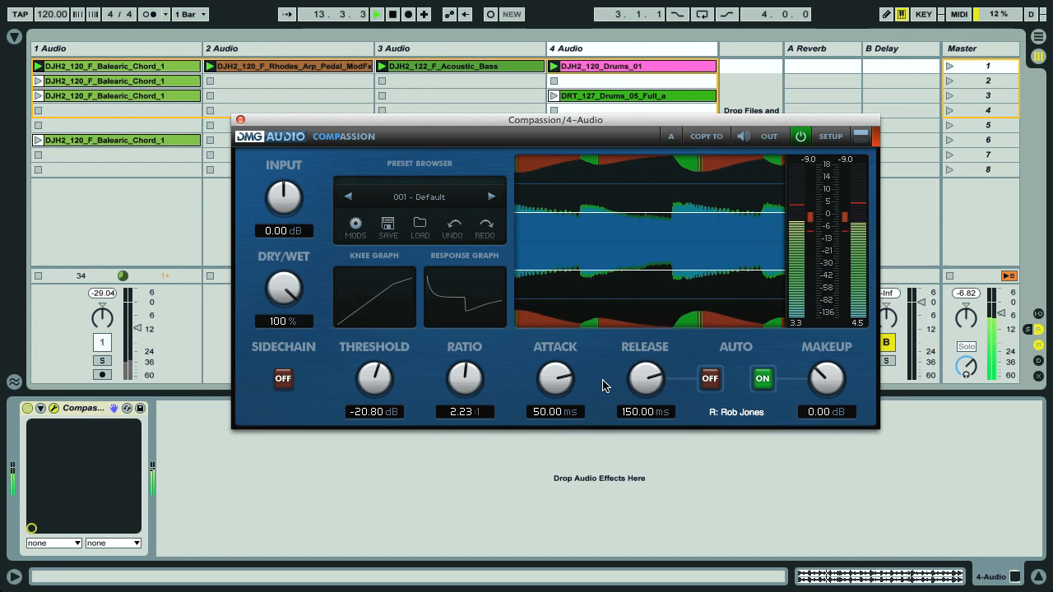
Step: Compare the 50 ms attack with a 0.00 ms attack on the drum loop, ending at 0.00 ms
drag(558, 383, 560, 383)
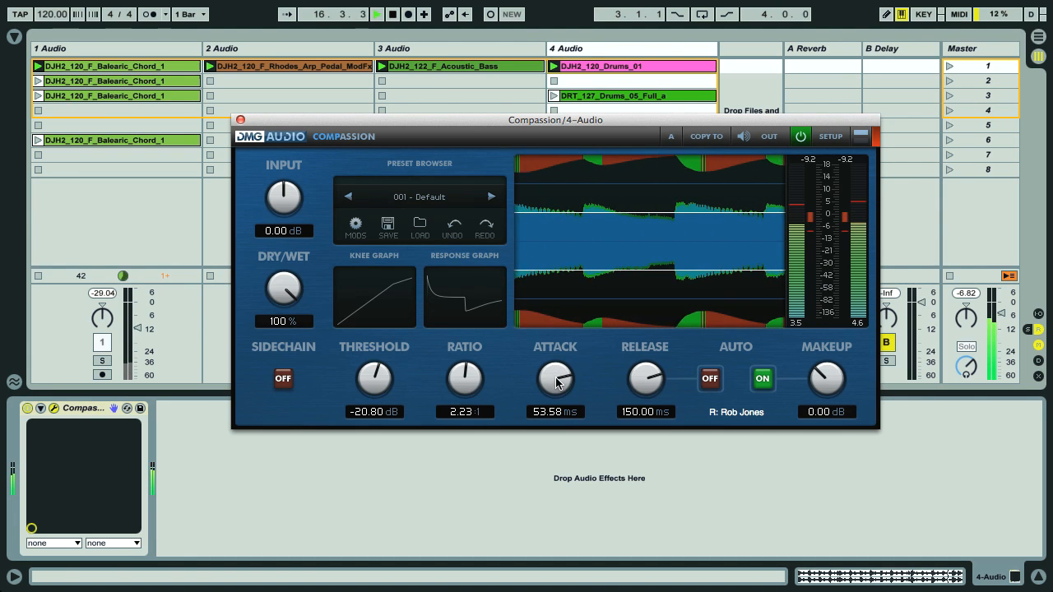
drag(556, 382, 565, 586)
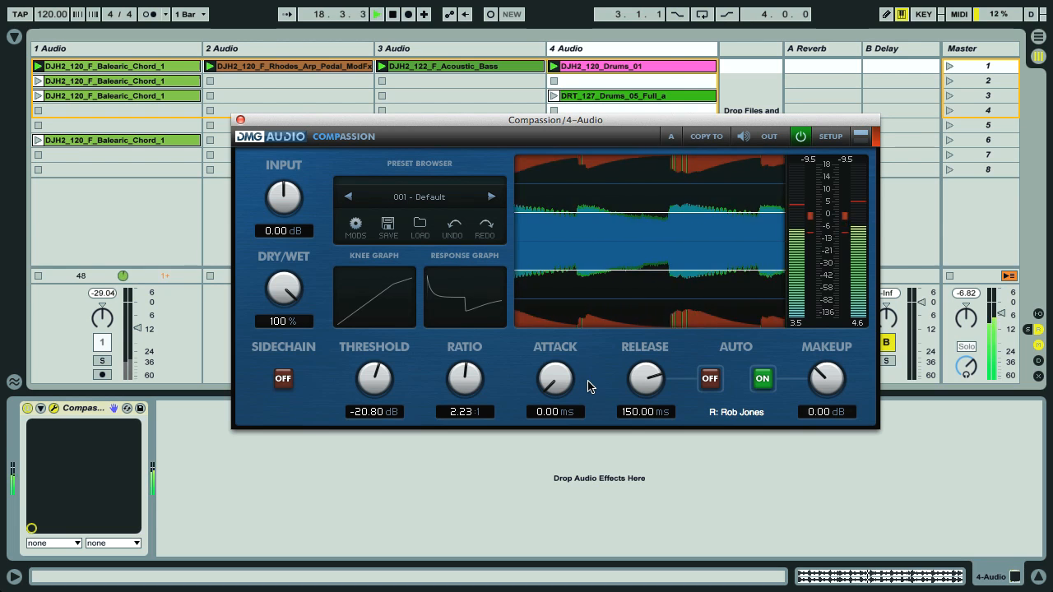
double_click(550, 383)
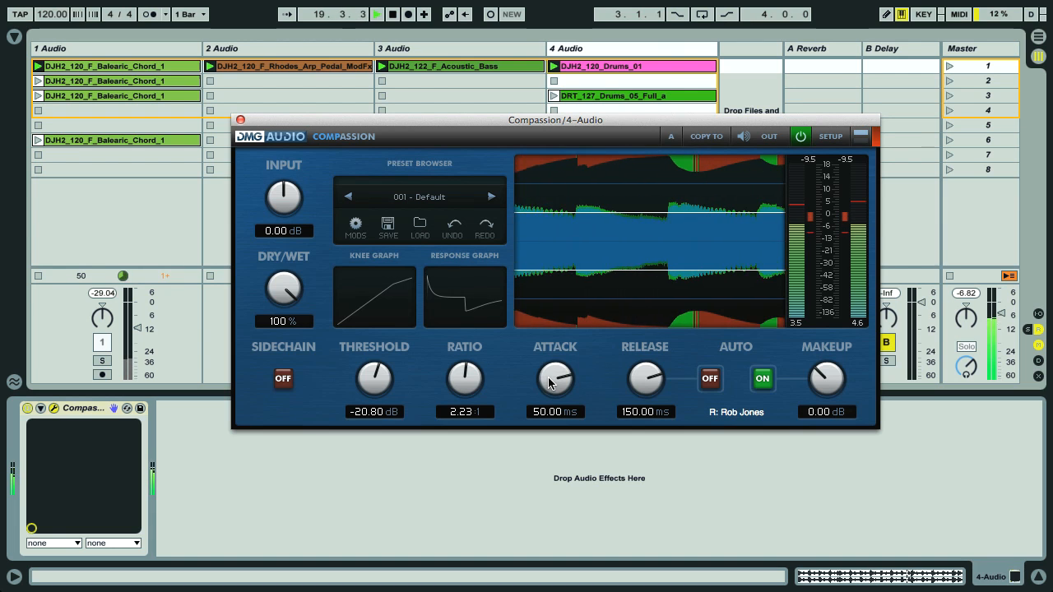
drag(553, 383, 551, 573)
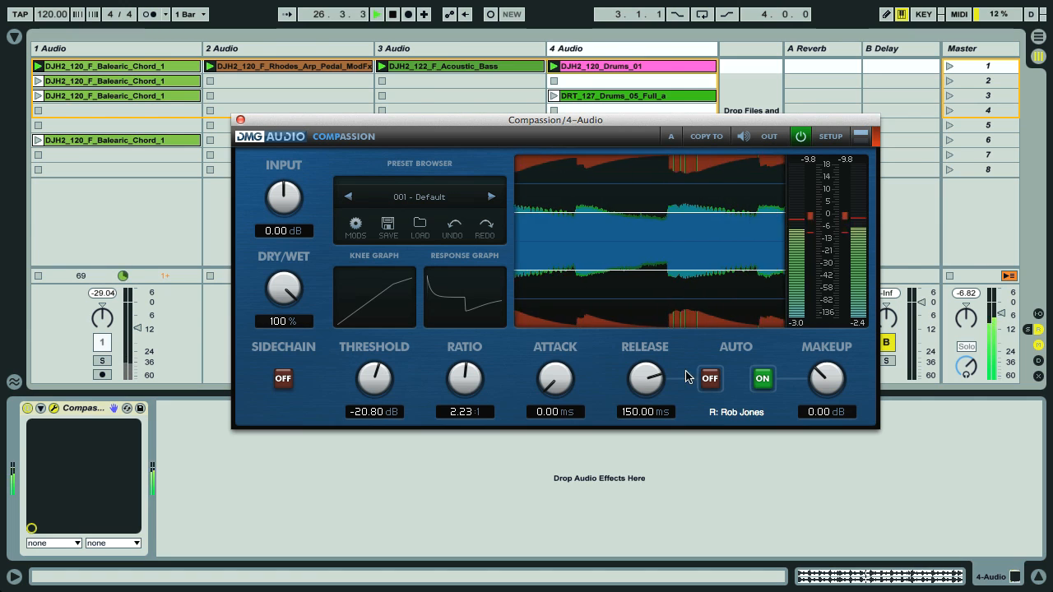
Step: Shorten the release in stages to 0.58 ms, and reset the release to 150 ms and the attack to 50 ms
drag(648, 381, 641, 395)
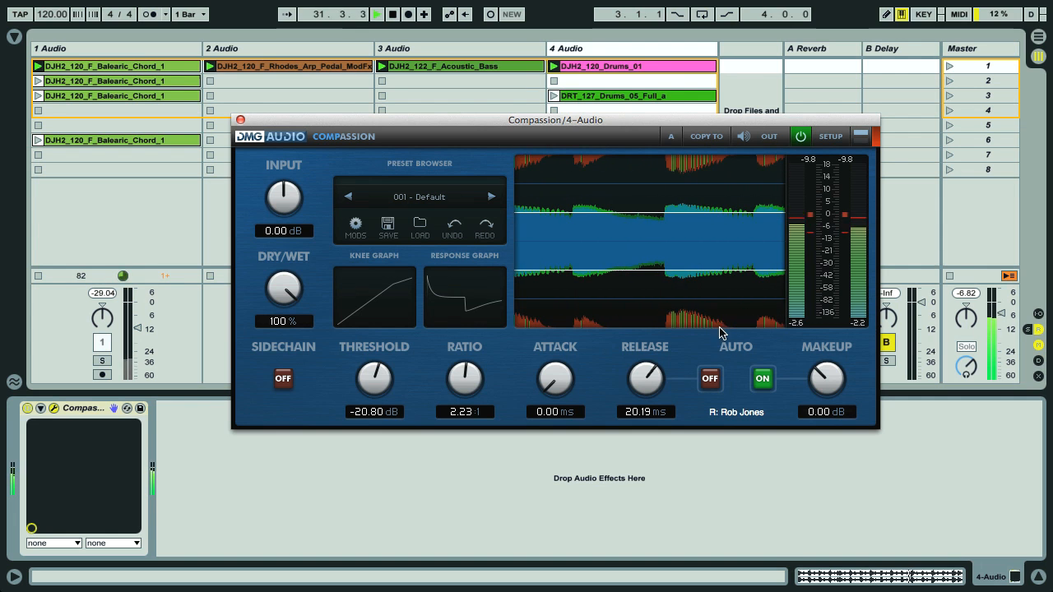
drag(652, 378, 651, 381)
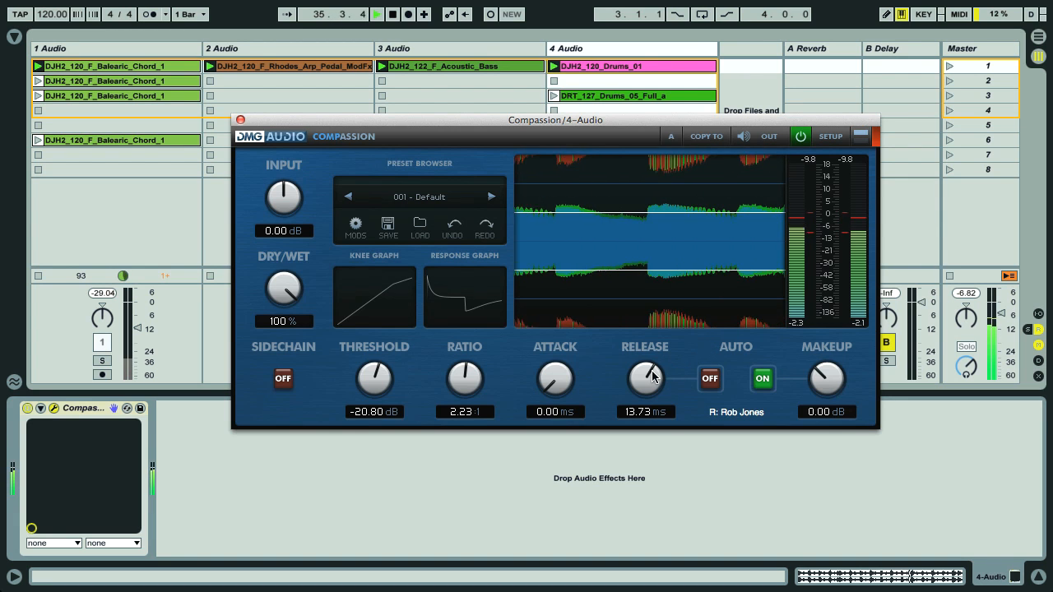
drag(647, 376, 643, 403)
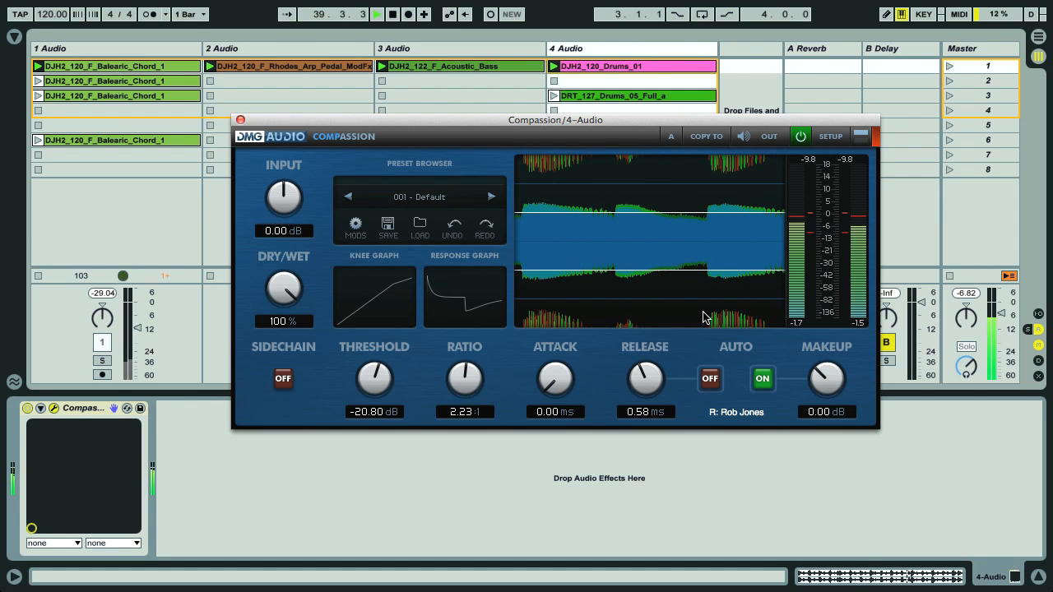
double_click(648, 380)
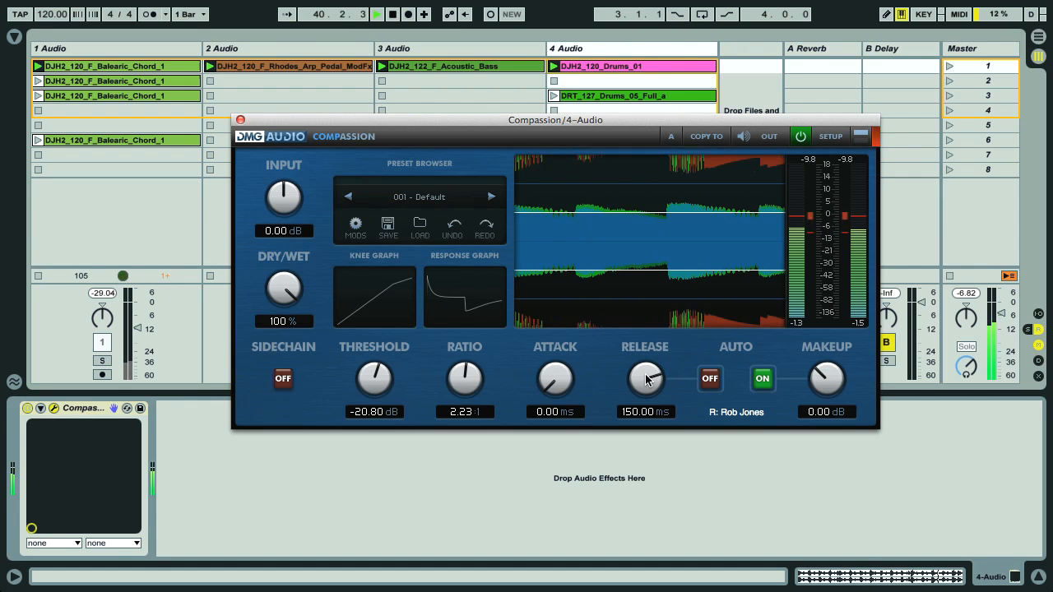
double_click(559, 380)
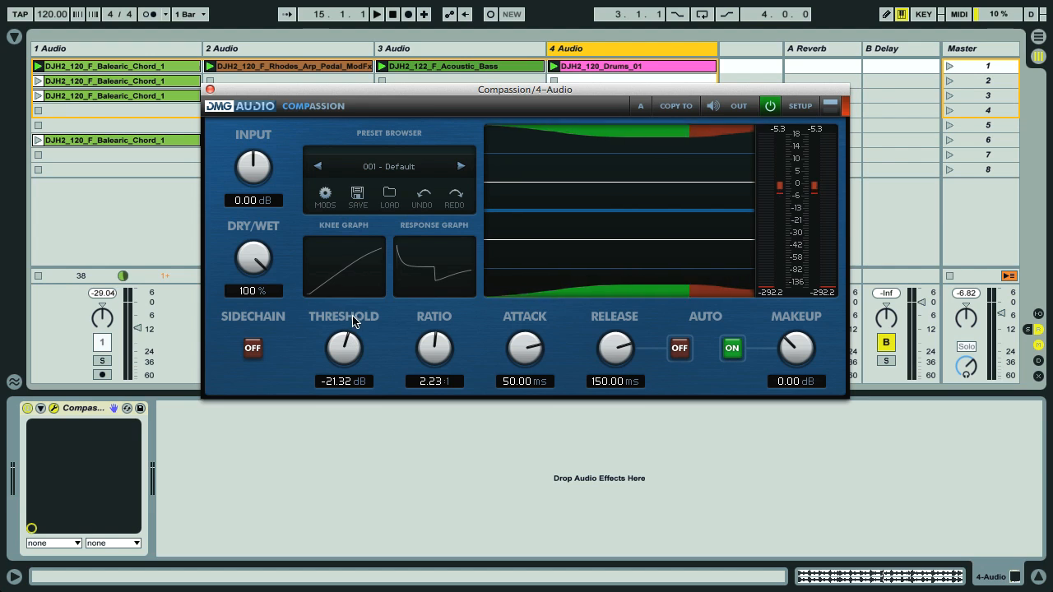
Step: Set heavier compression with a threshold of -33.28 dB and a ratio of 4.57:1
drag(346, 345, 345, 372)
drag(433, 352, 432, 336)
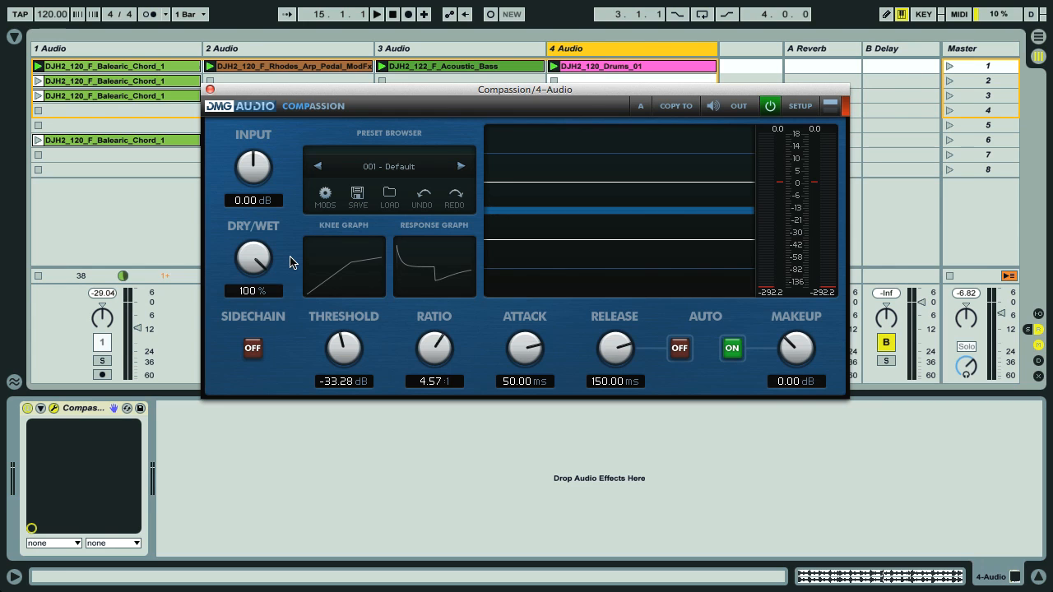
Step: Play the drums and blend the compressed and dry signals, setting the dry/wet mix to 32%
drag(259, 267, 248, 230)
key(space)
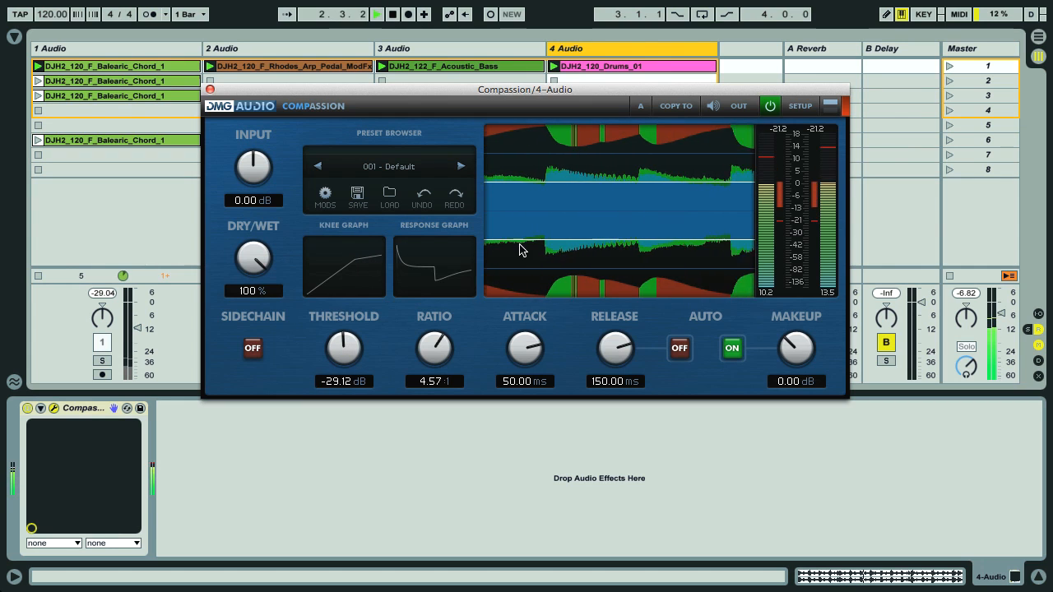
drag(258, 261, 312, 498)
drag(257, 265, 241, 175)
drag(255, 263, 247, 240)
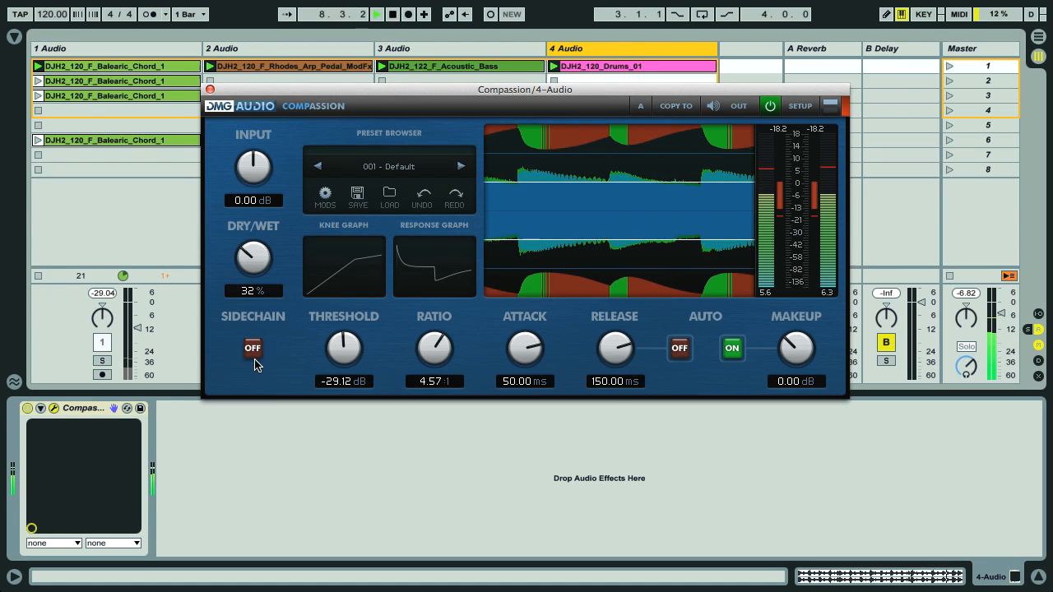
Step: Audition the drum presets 006 - Drum Buss, 008 - Parallel Drum Crush and 009 - Drum Transnap
click(394, 169)
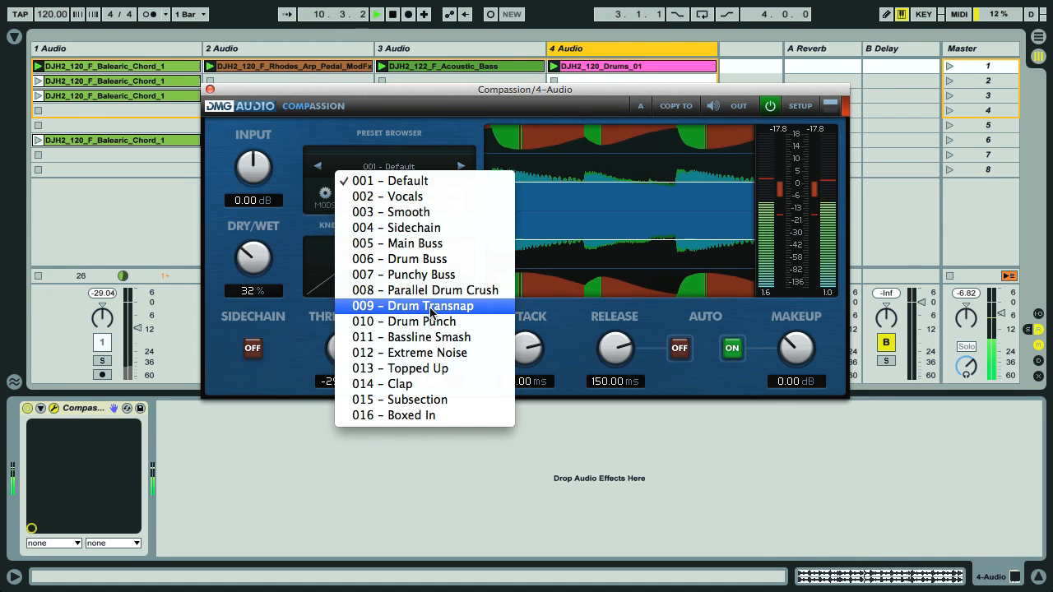
click(428, 258)
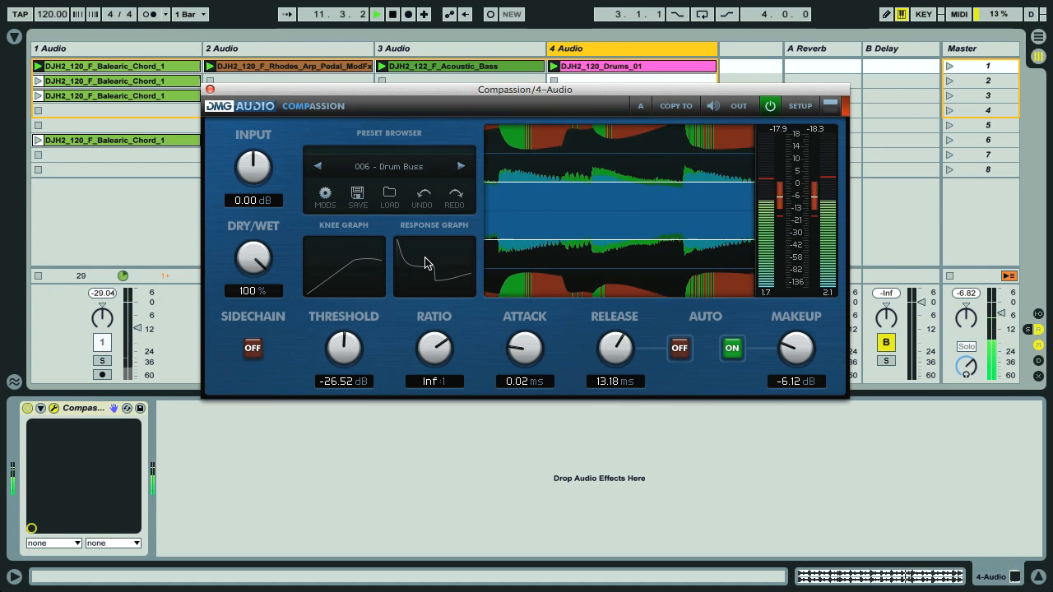
click(400, 170)
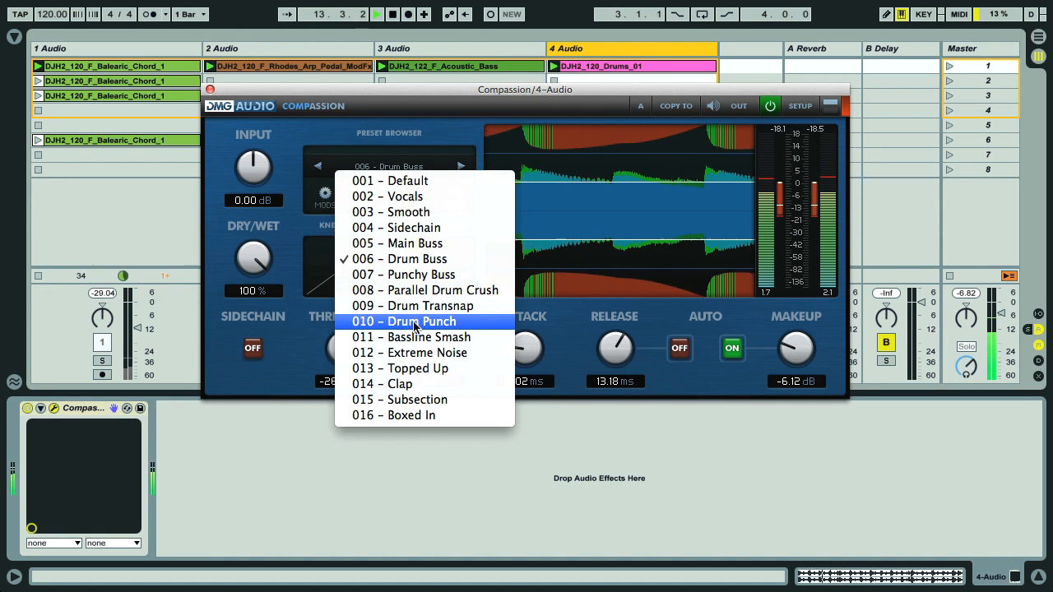
click(421, 291)
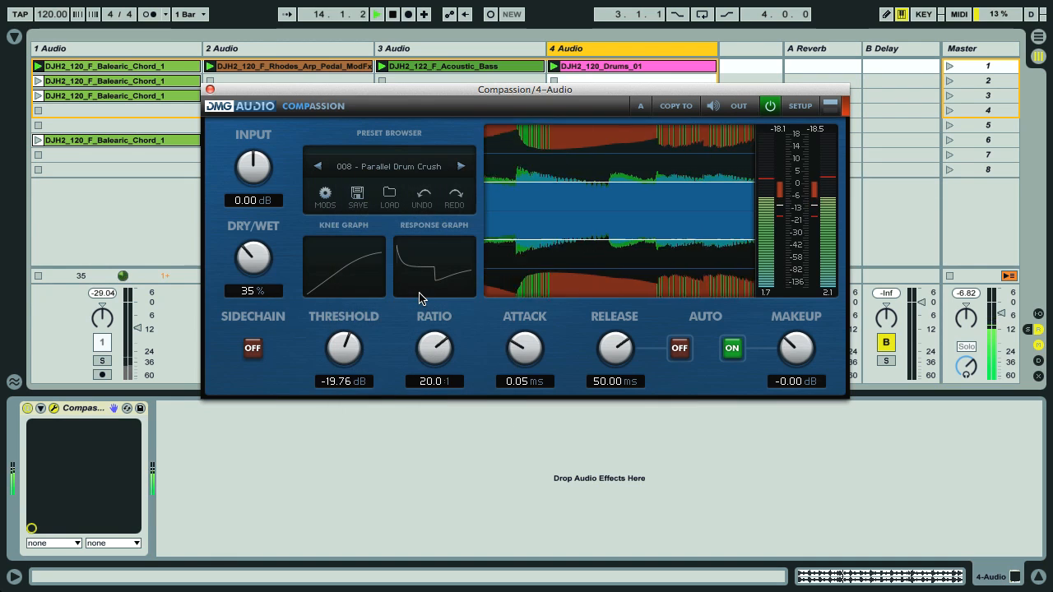
click(392, 172)
click(423, 308)
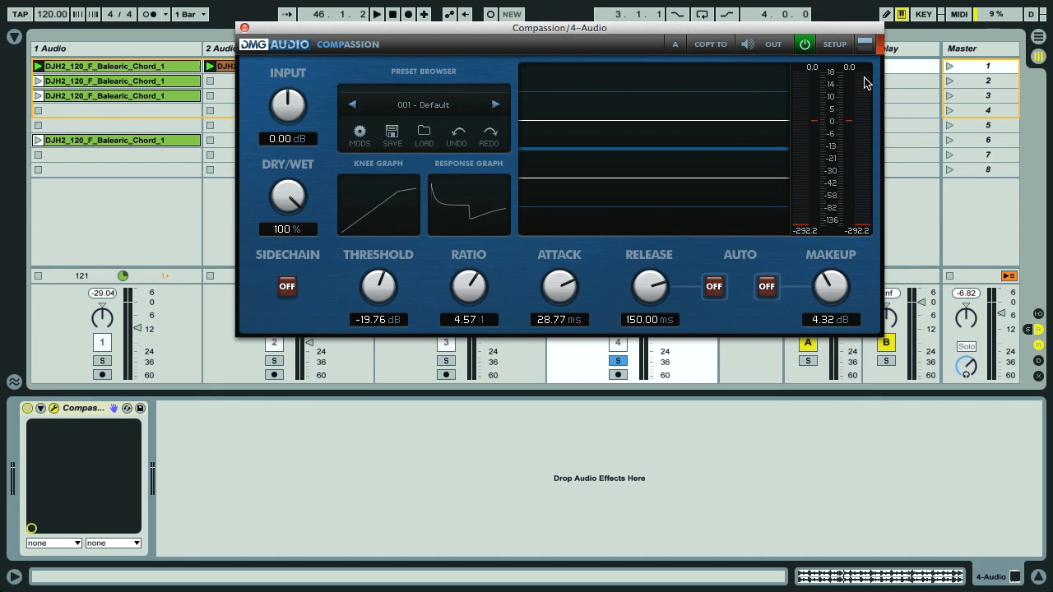
Step: Expand Compassion's advanced parameter section and switch the attack parameters to Attack Scale
click(863, 46)
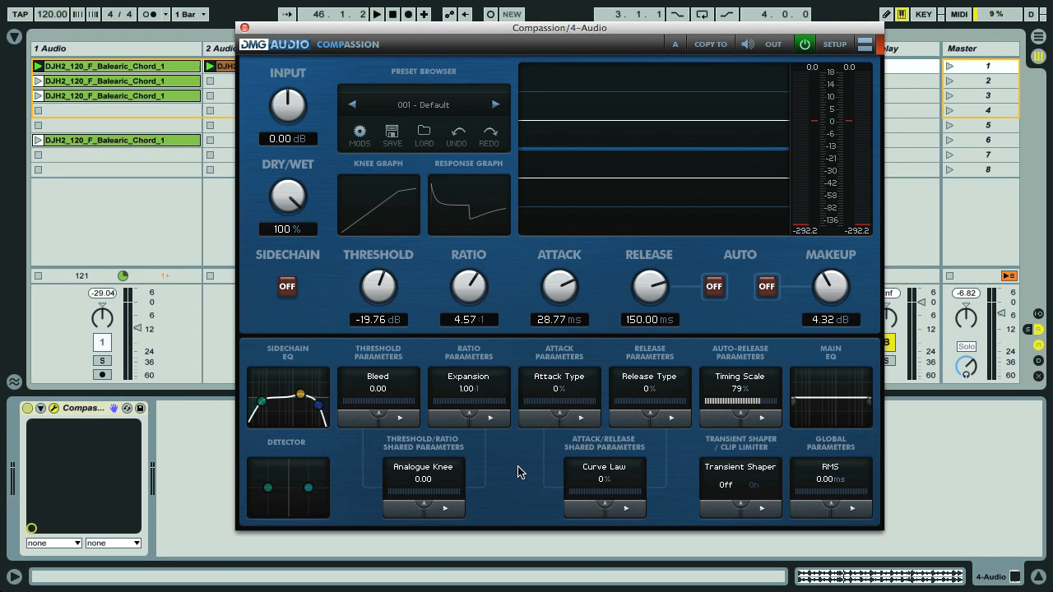
click(577, 420)
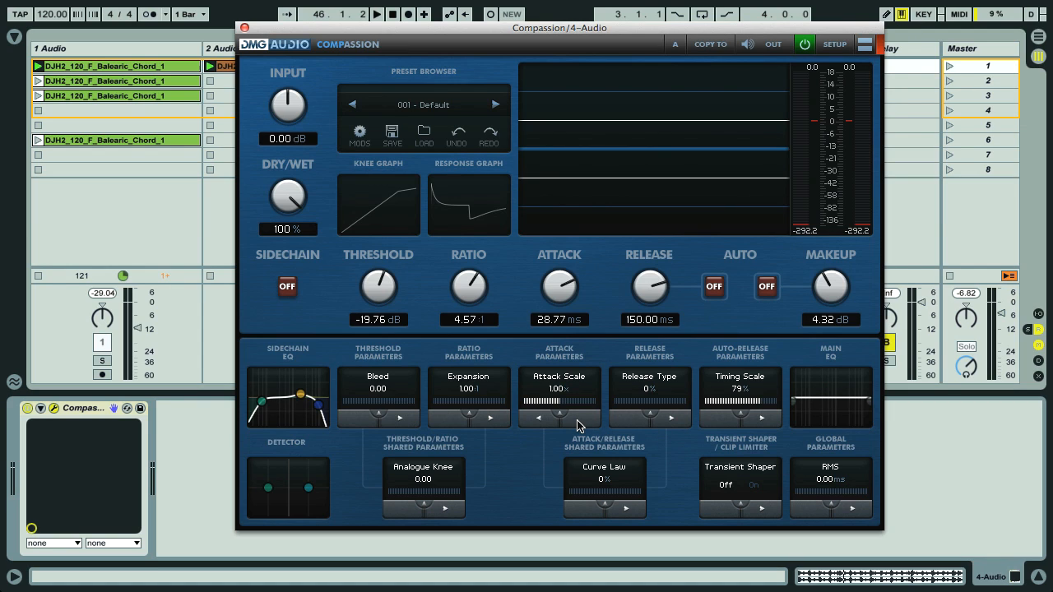
Step: Step through the attack, release and ratio parameters back to Attack Type, Release Type and Expansion, and view the full threshold parameter set
click(539, 419)
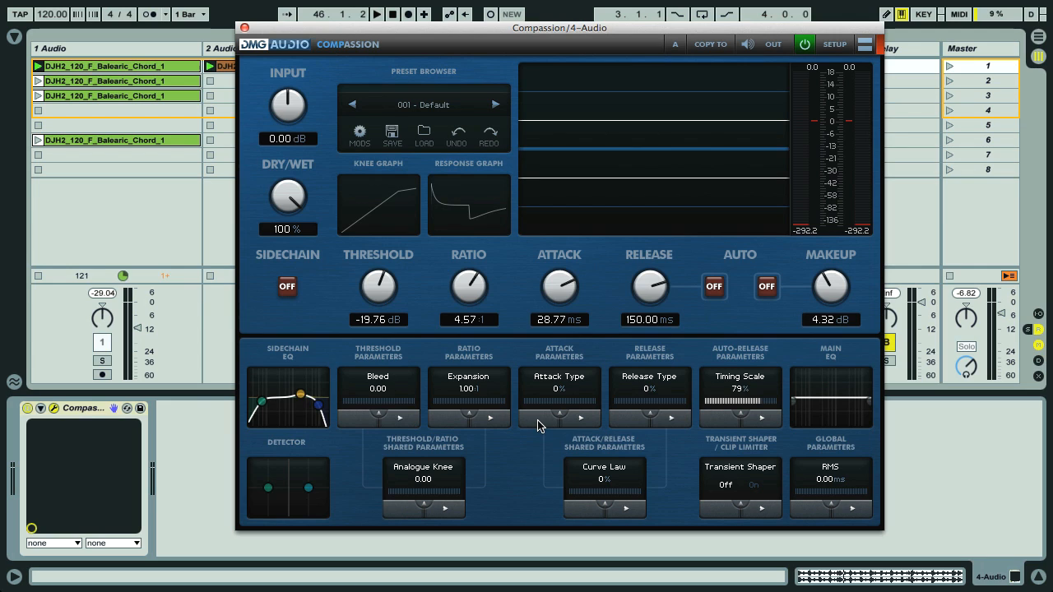
click(671, 419)
click(630, 418)
click(487, 419)
click(486, 419)
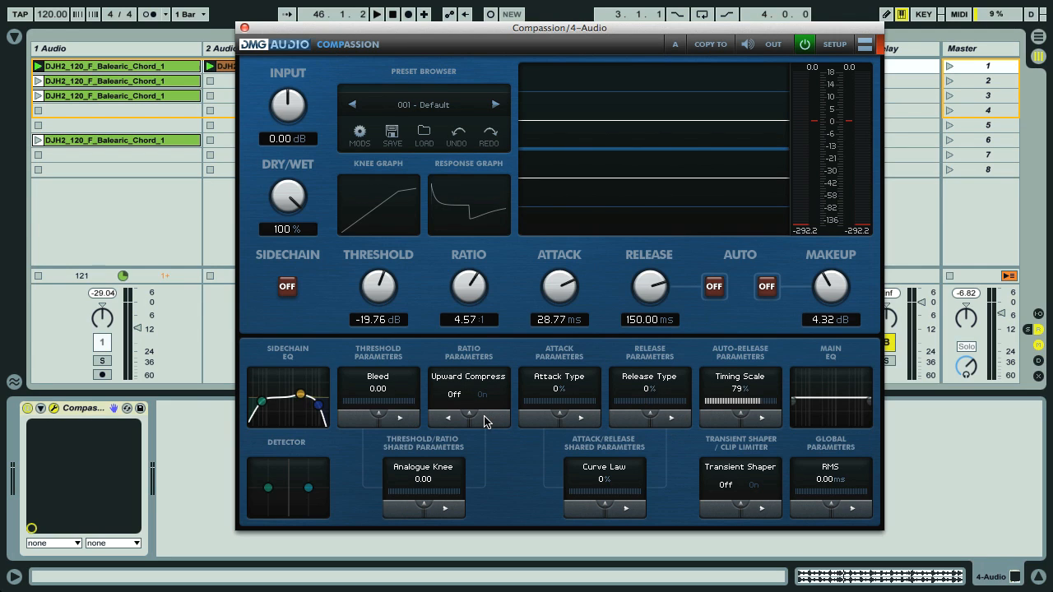
click(449, 418)
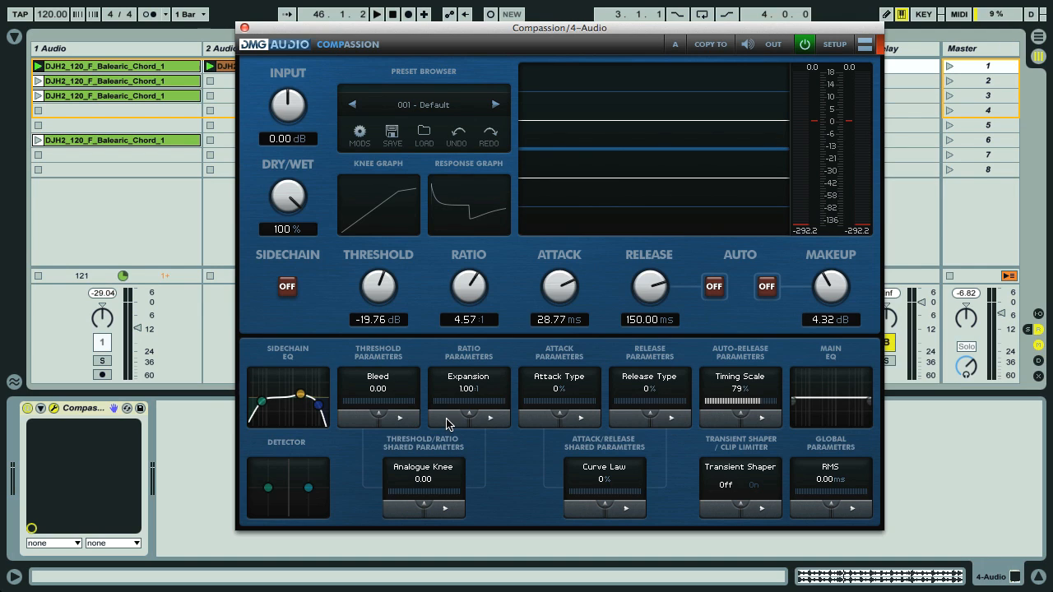
click(390, 382)
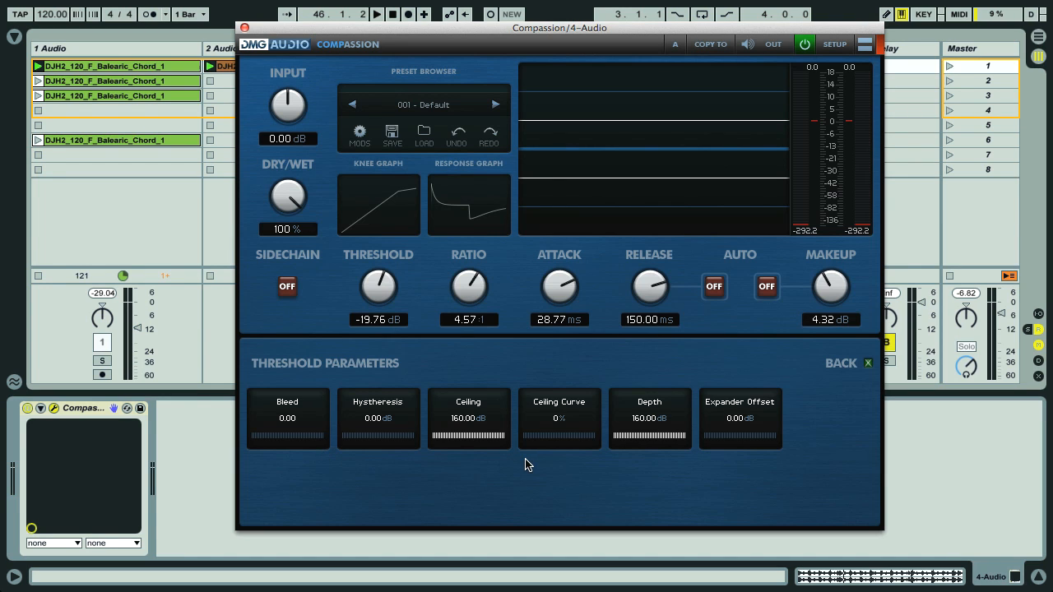
click(868, 364)
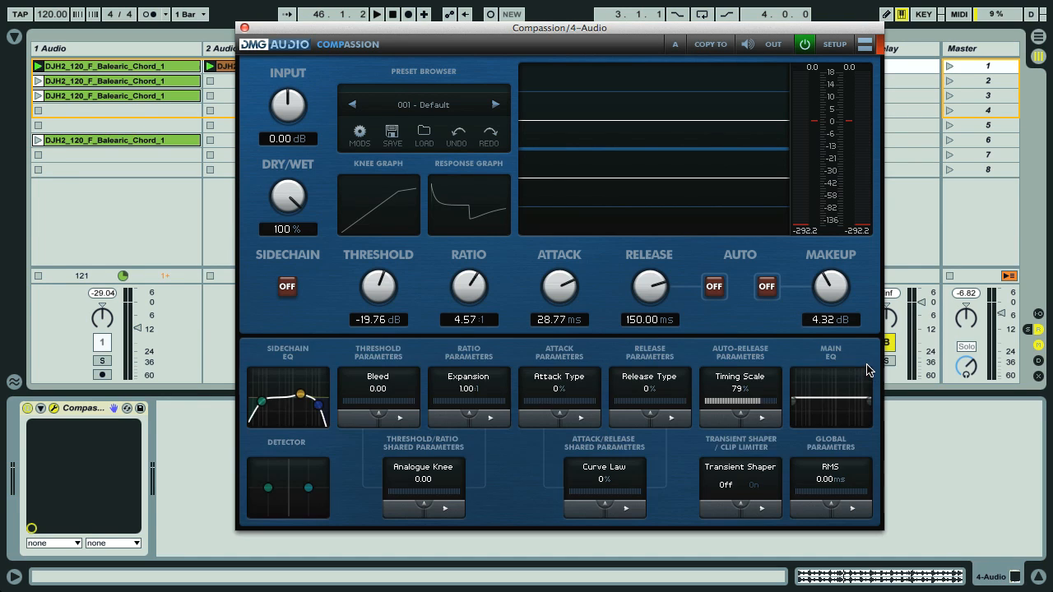
Step: During playback, raise the sidechain EQ's high-pass frequency and flatten its middle band, comparing the sound with the S-C EQ off and on
click(290, 380)
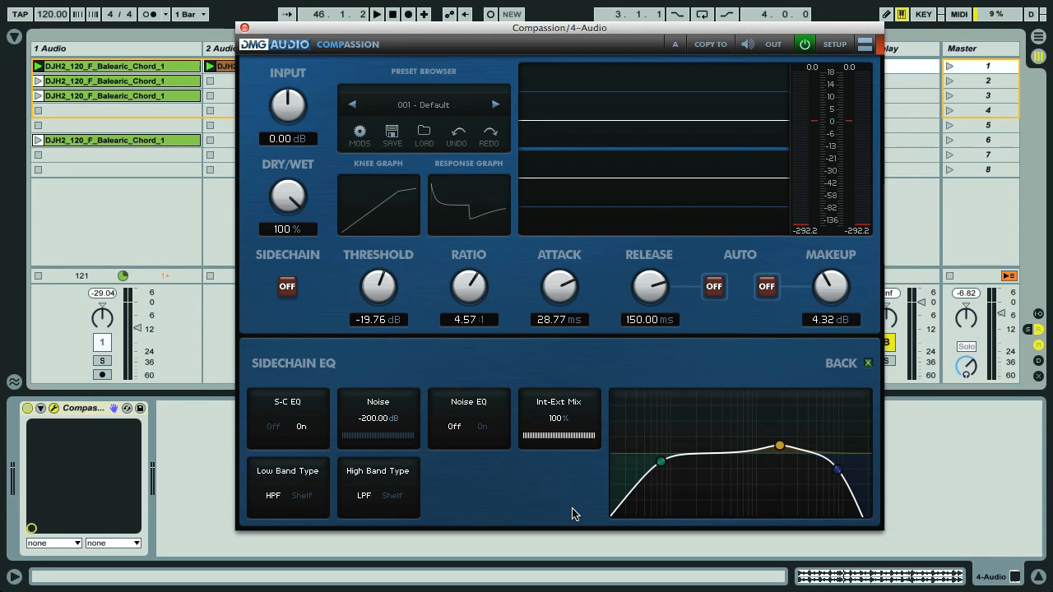
key(space)
drag(663, 465, 702, 465)
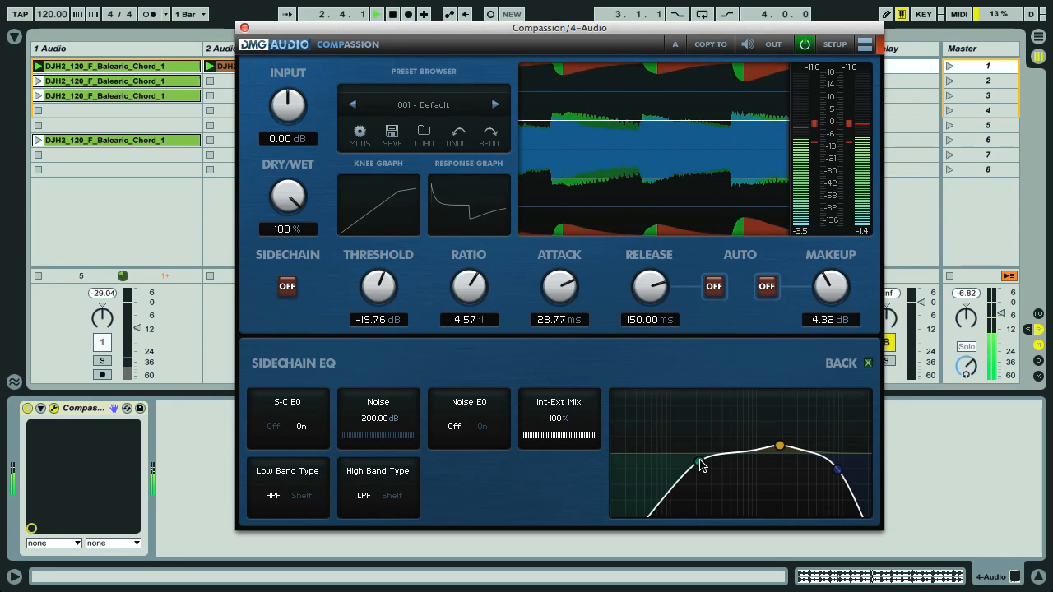
drag(778, 446, 779, 454)
drag(702, 462, 709, 463)
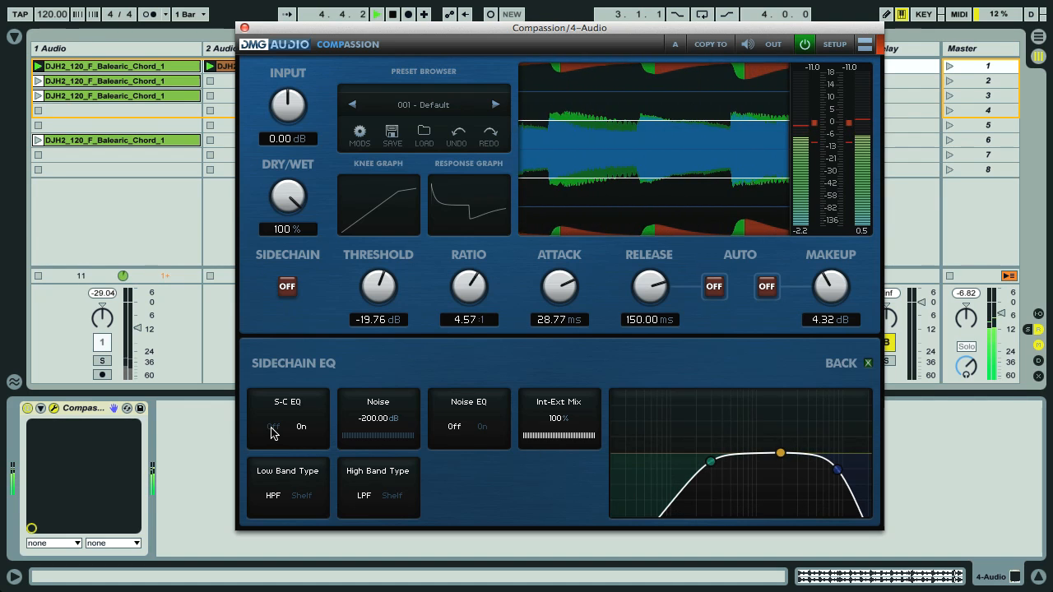
click(319, 440)
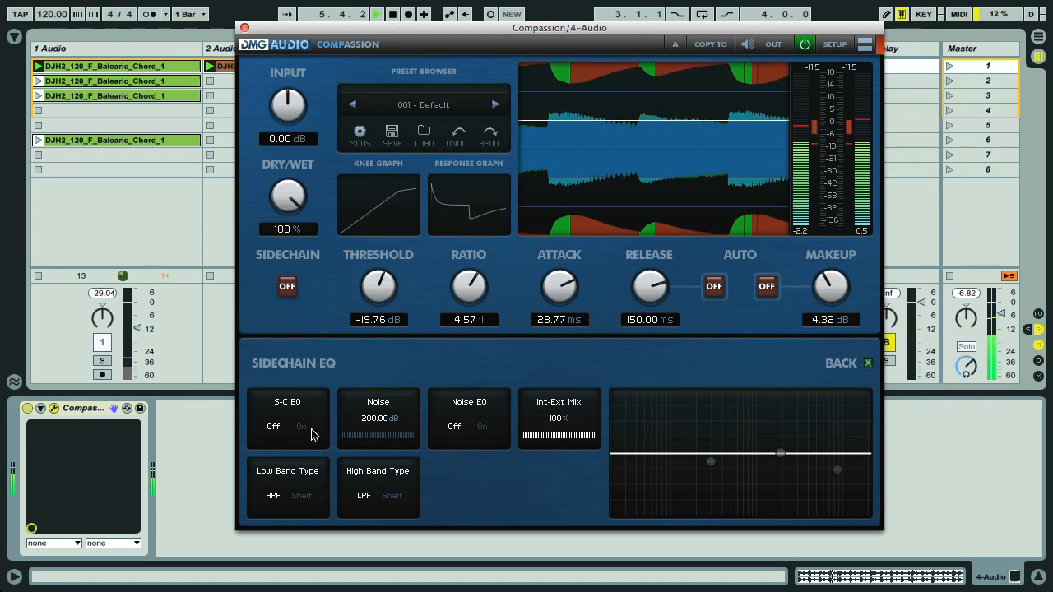
click(301, 426)
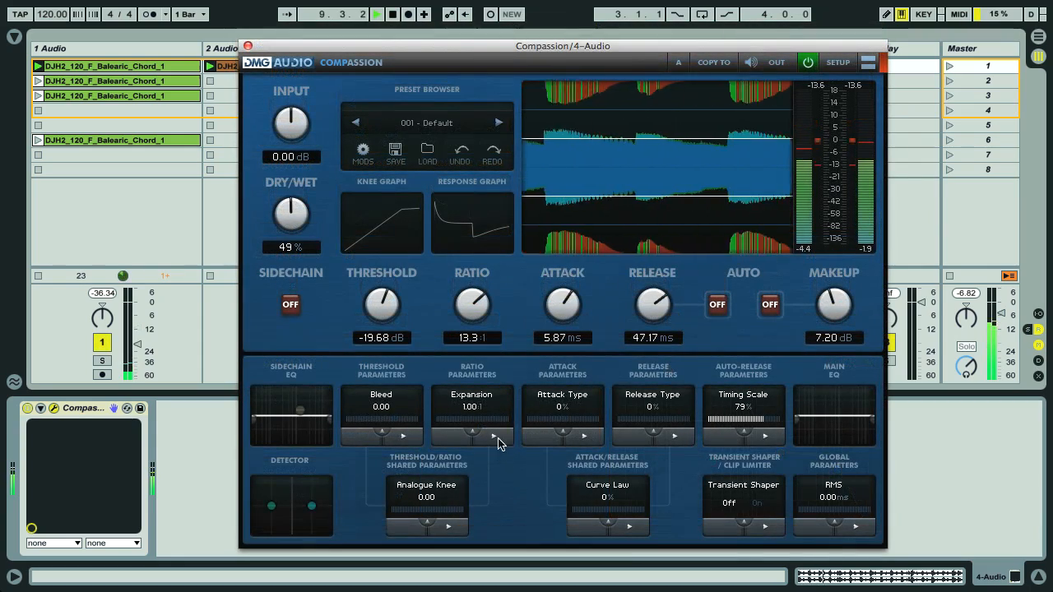
Step: Examine the full sets of ratio, transient shaper / clip limiter and global parameters
click(472, 403)
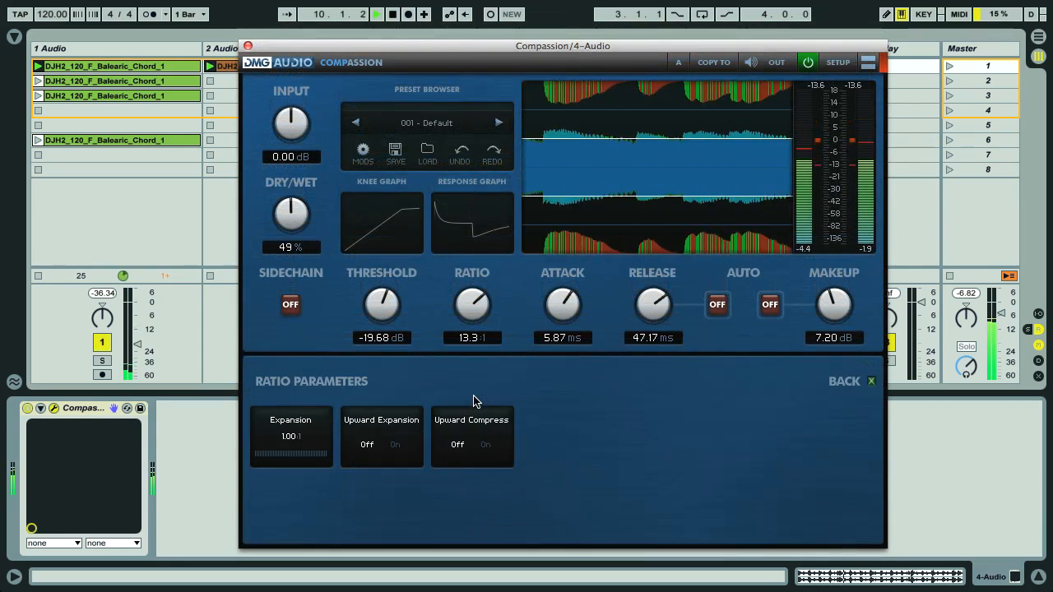
click(871, 384)
click(728, 488)
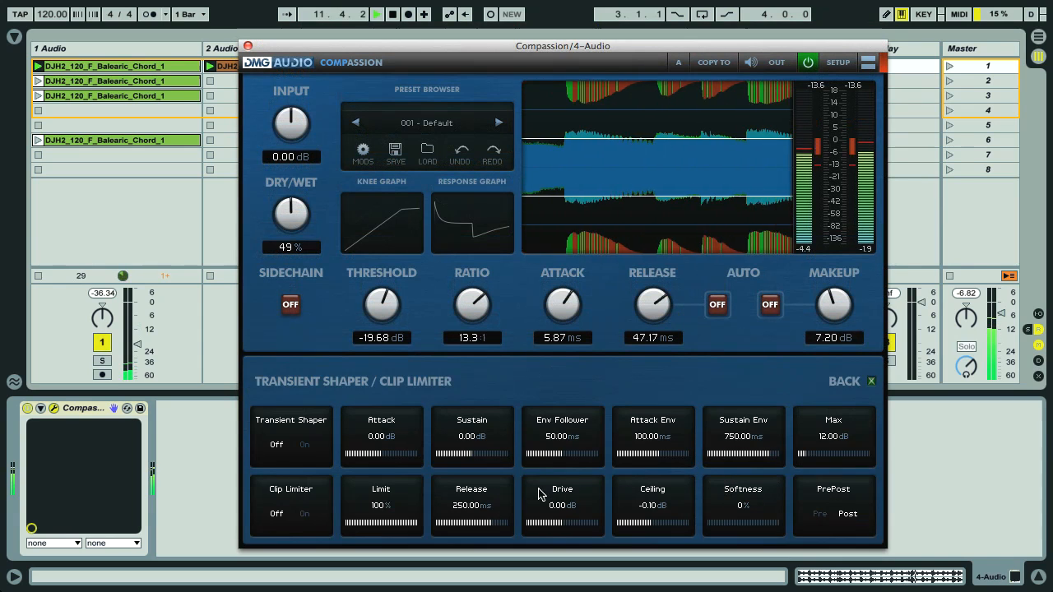
click(871, 384)
click(834, 490)
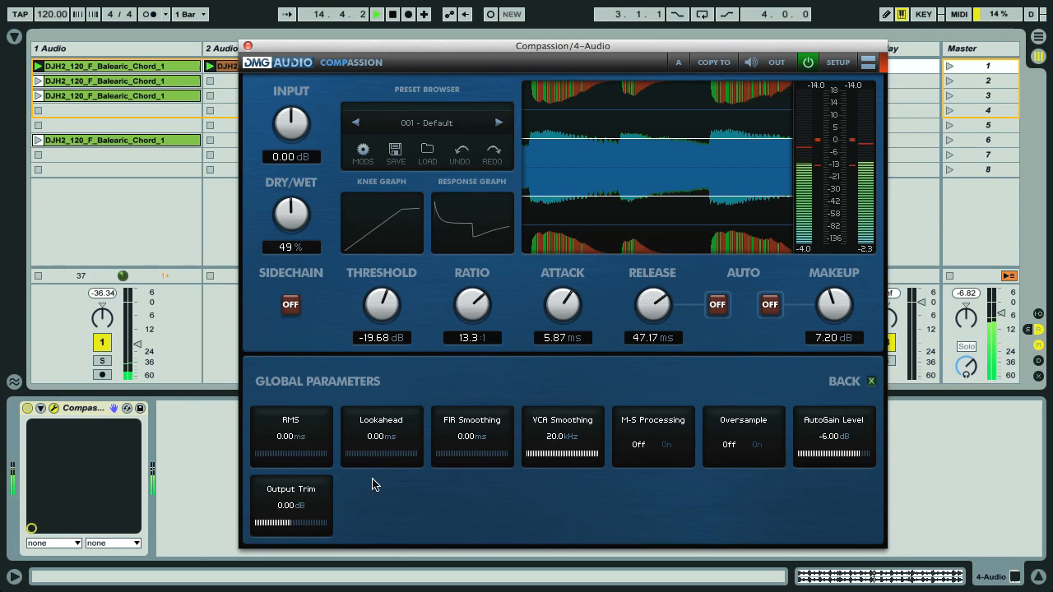
click(872, 384)
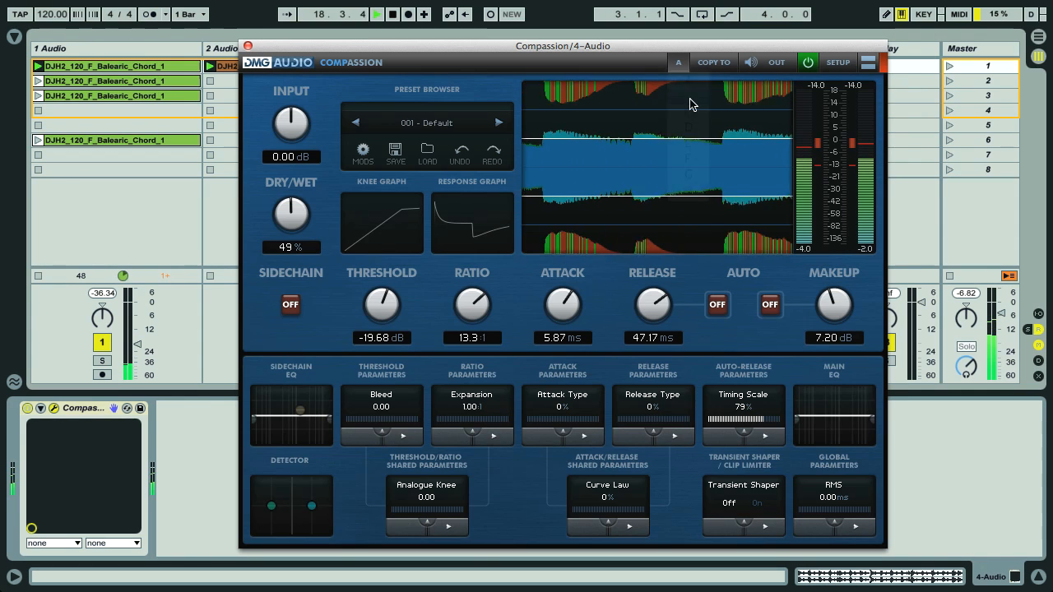
Step: Compare settings slot B with slot A, ending on slot A
click(680, 64)
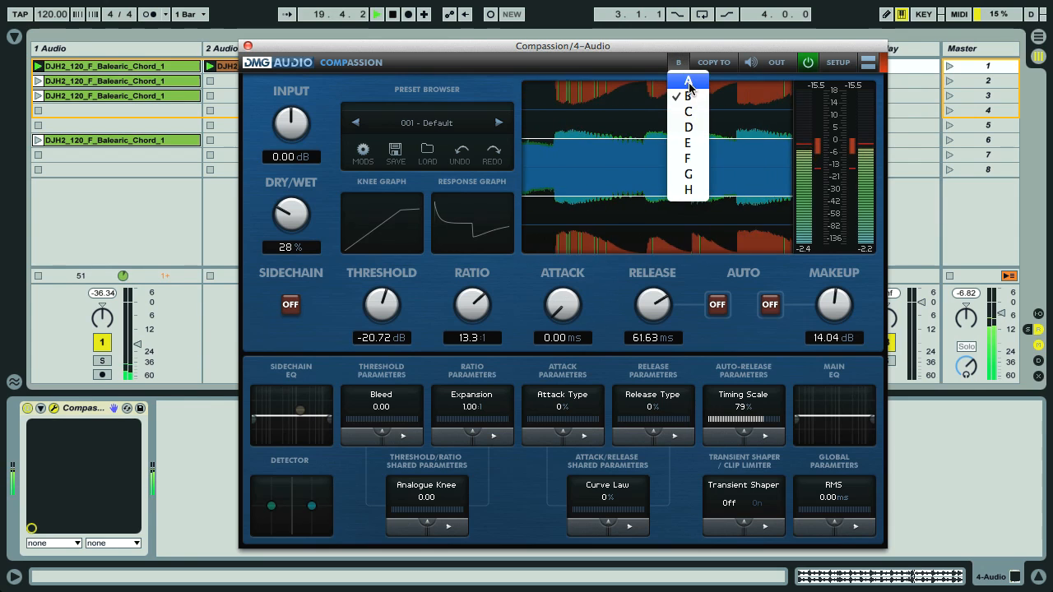
click(689, 82)
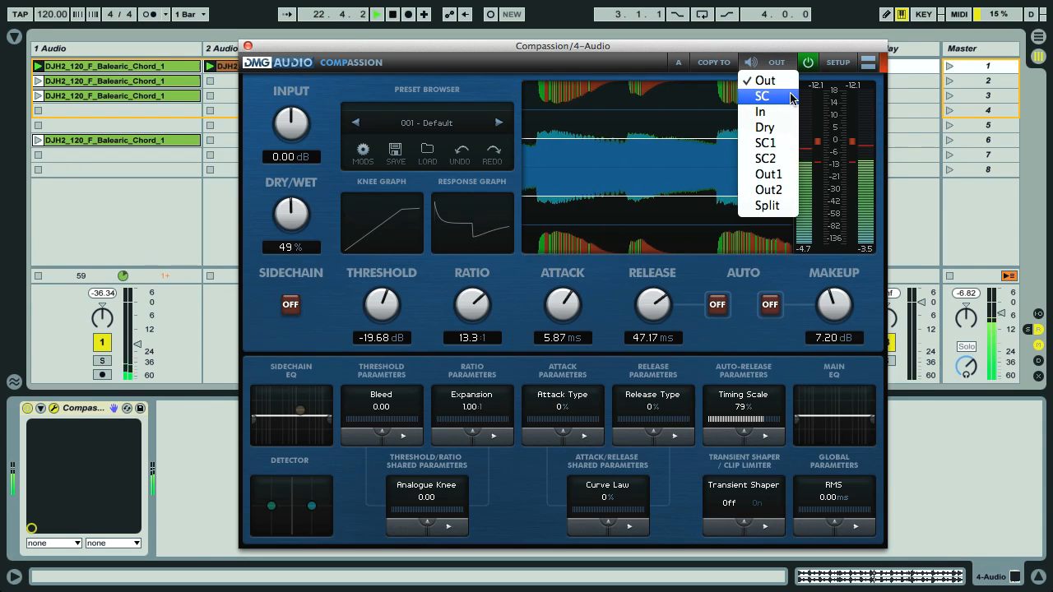
Step: Review the output monitoring choices and the Mouse & Meter options in the Compassion setup
click(847, 55)
click(845, 66)
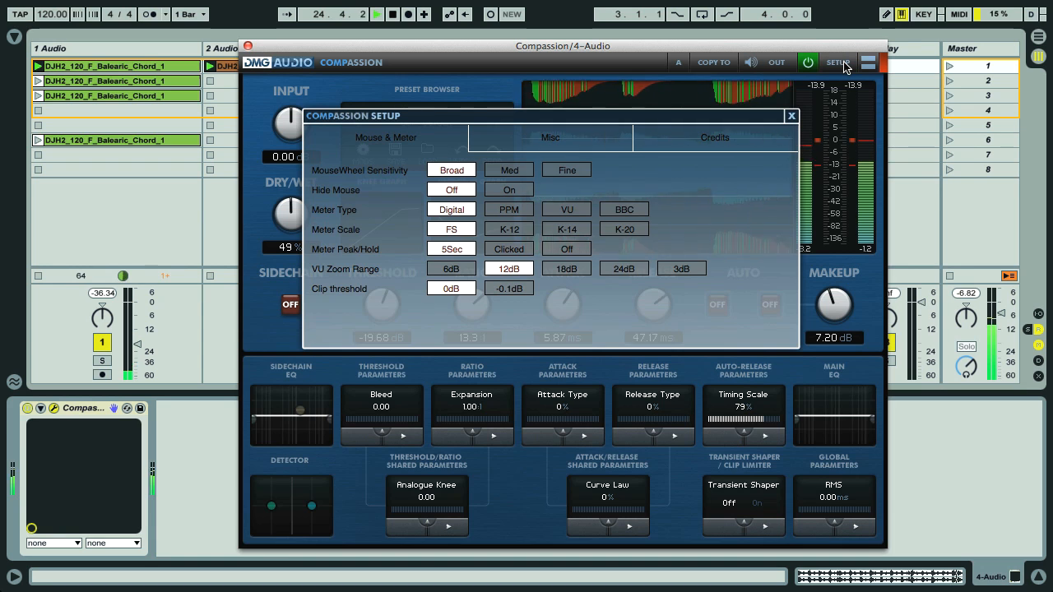
click(791, 109)
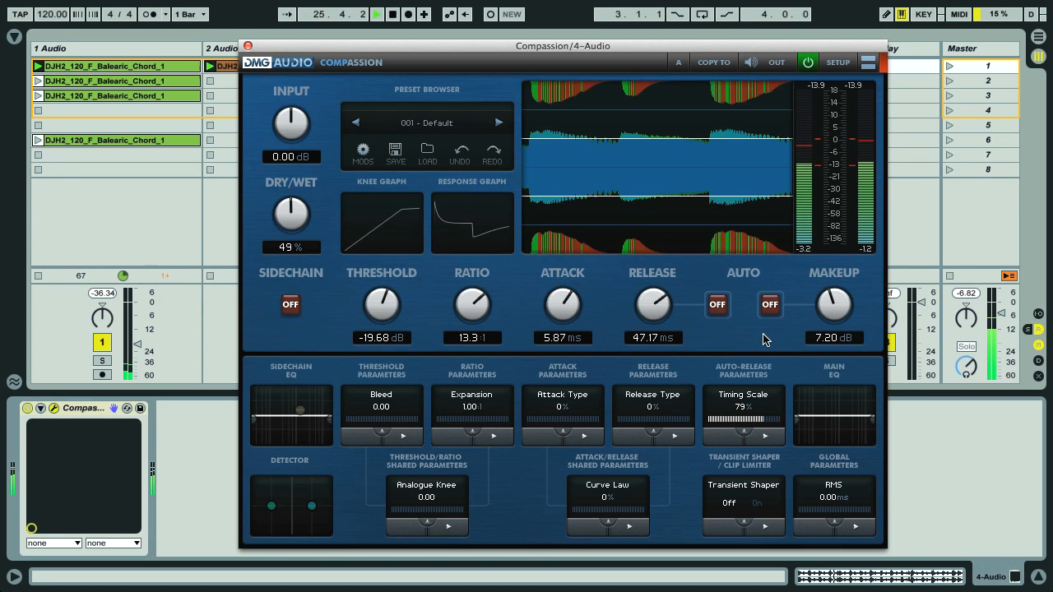
Step: Review the preset list with the advanced parameter section collapsed, and expand the section again
click(869, 64)
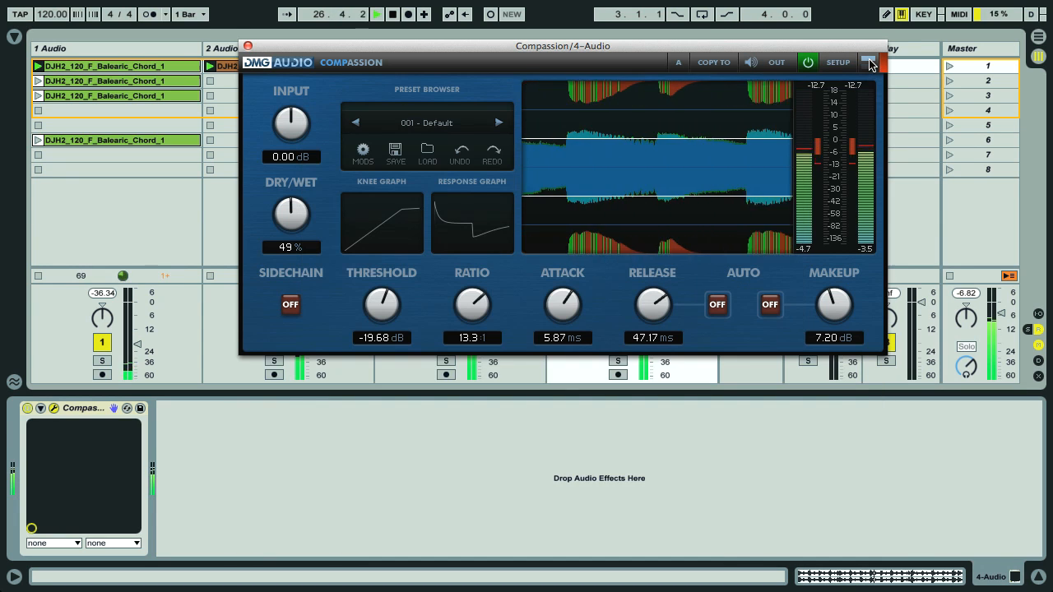
click(447, 130)
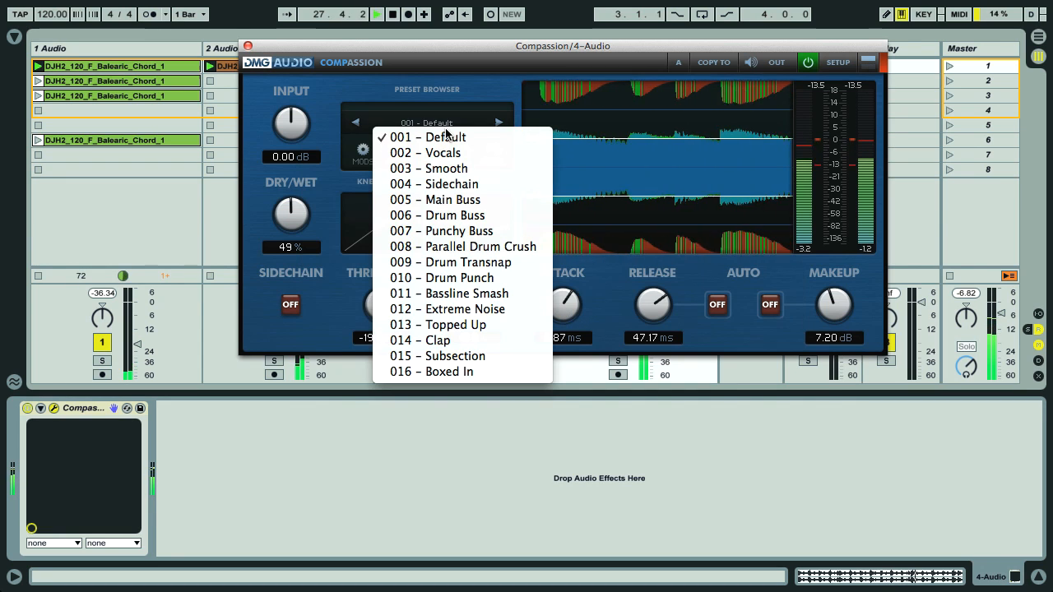
click(485, 95)
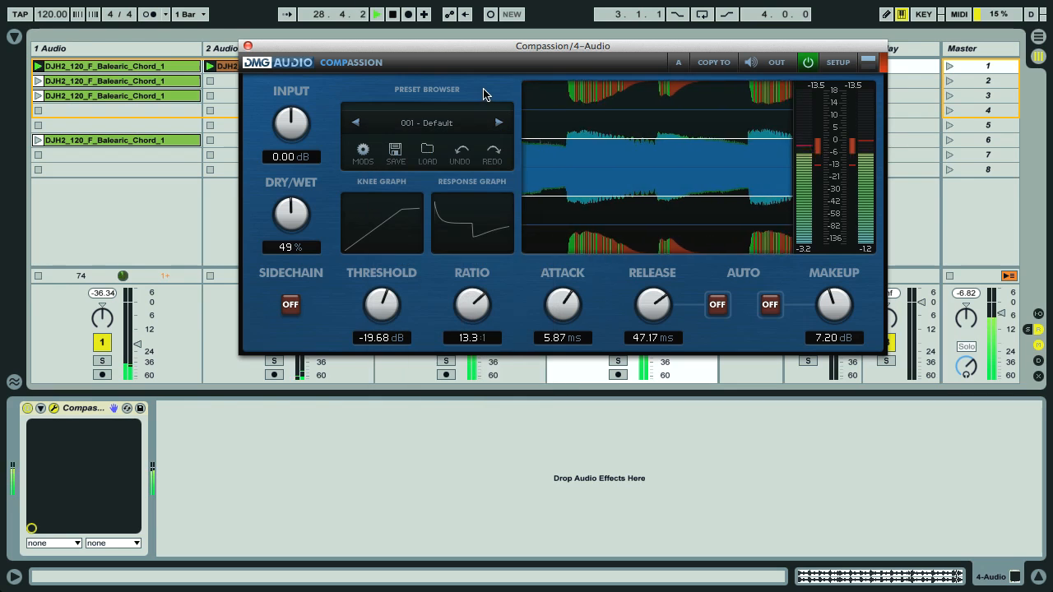
click(868, 62)
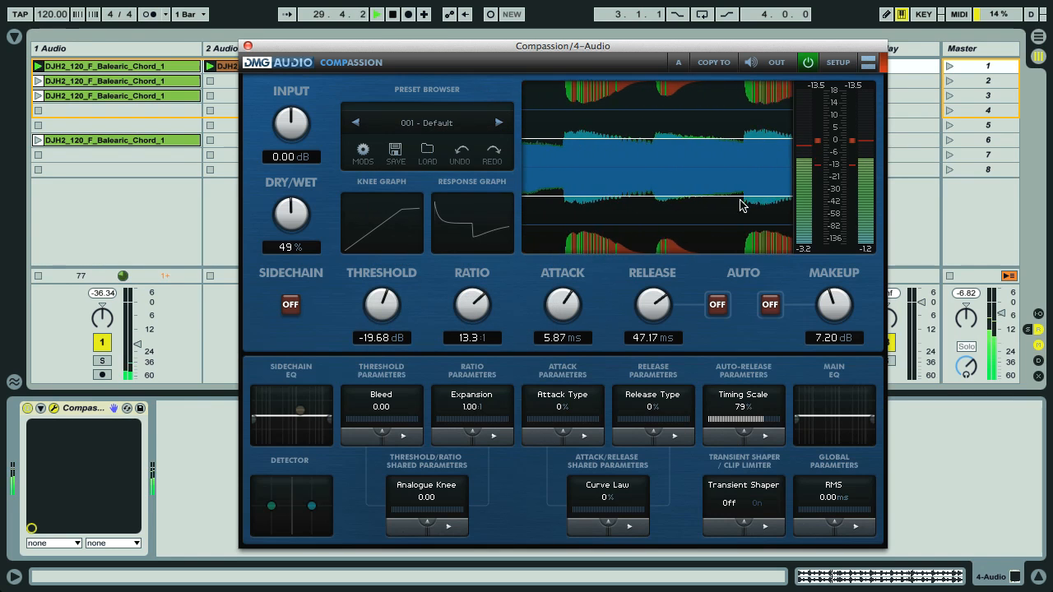
Step: Examine the auto-release parameters and the attack/release shared parameters
click(747, 402)
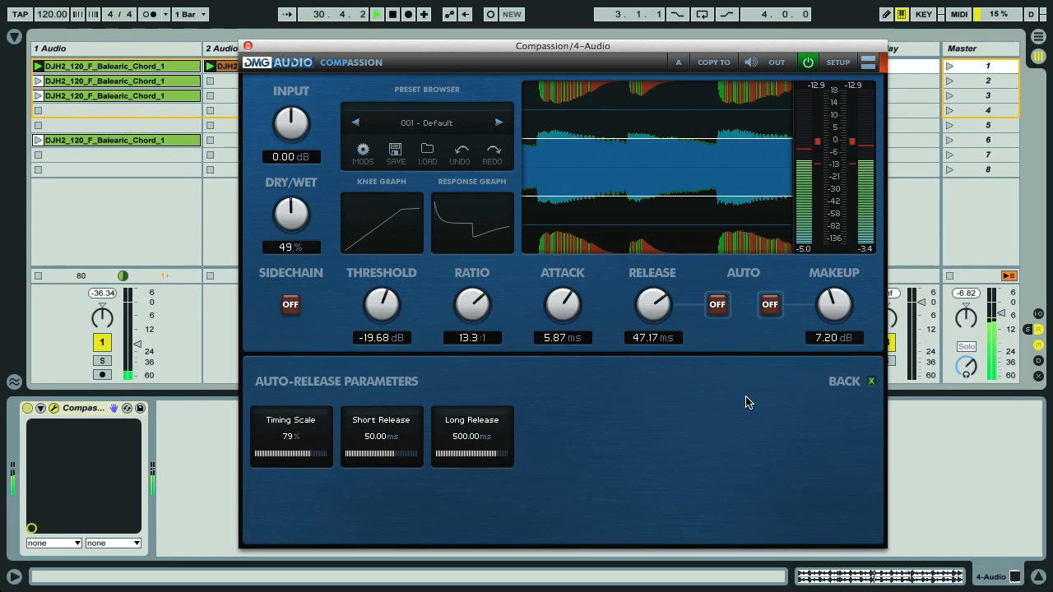
click(874, 383)
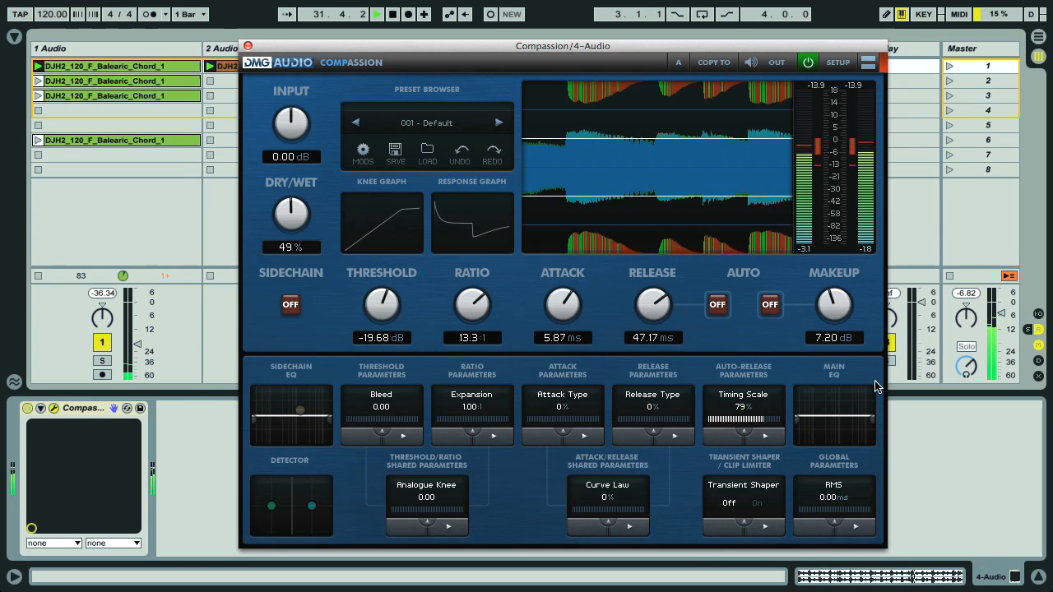
click(608, 494)
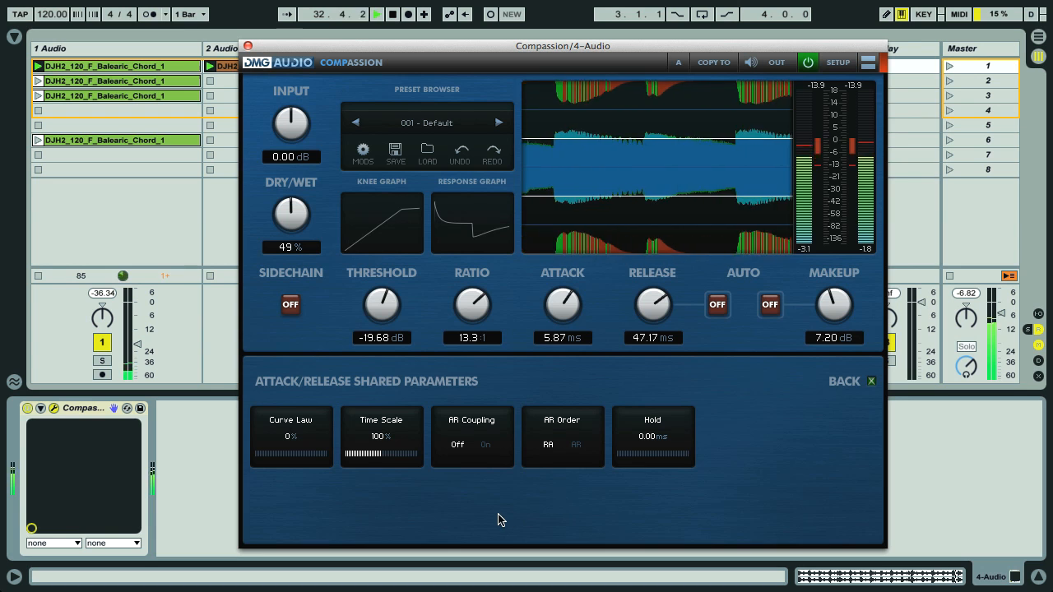
click(872, 383)
Step: Collapse the advanced section, reposition the plug-in window to expose the track clips, and set the dry/wet mix to 100%
click(868, 65)
drag(560, 45, 496, 85)
drag(226, 252, 257, 343)
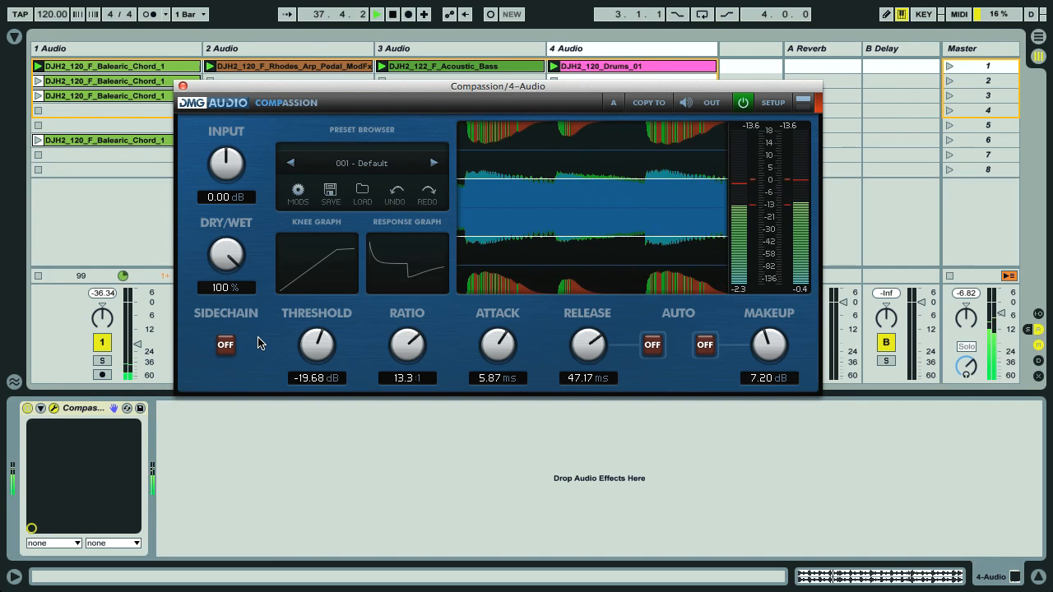